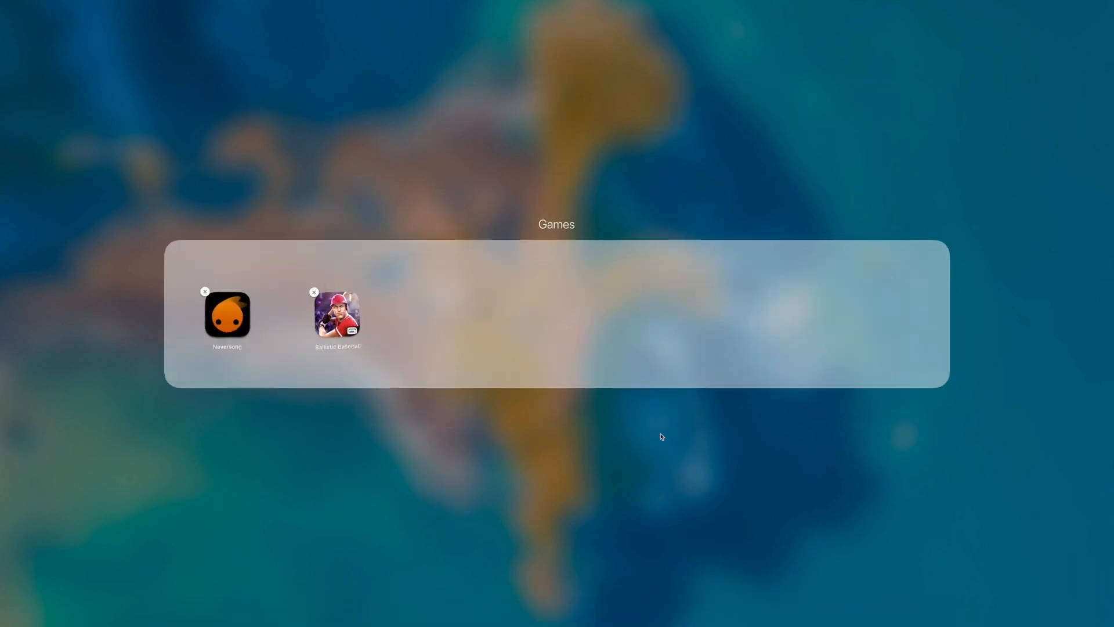
Name the Launchpad app folder containing Neversong and Ballistic Baseball "Games" and close it
left_click(563, 225)
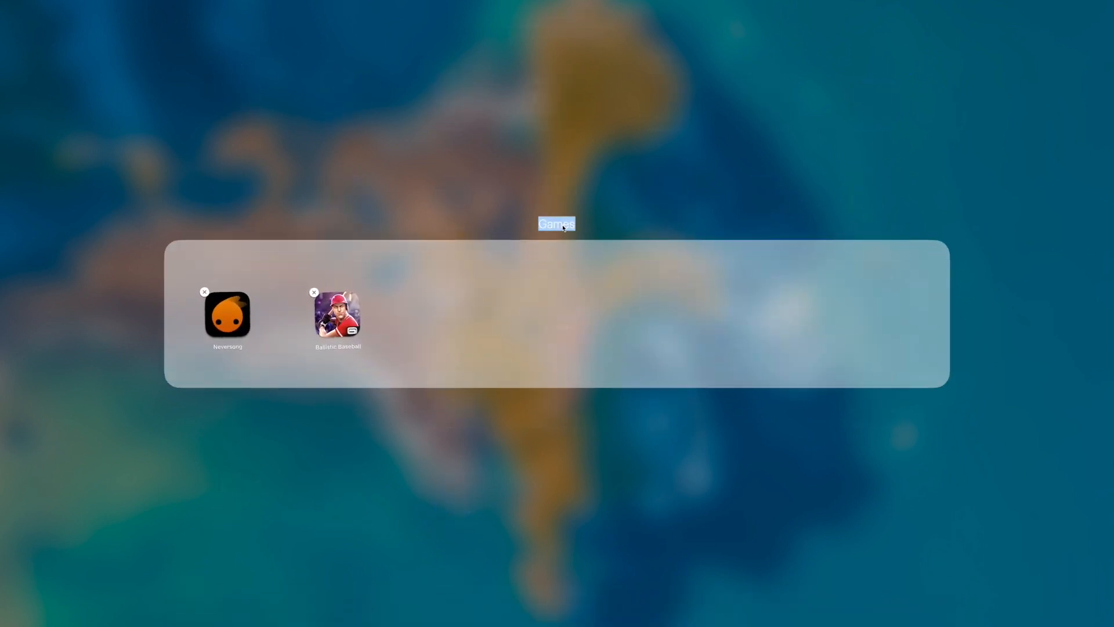
type("Games")
left_click(637, 216)
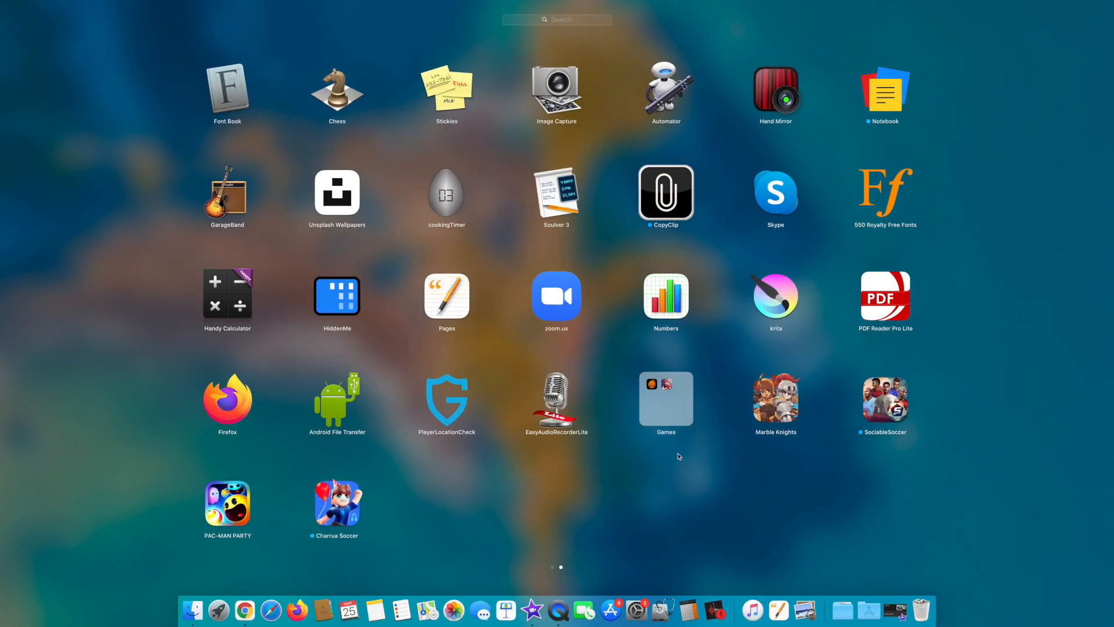
Move the Marble Knights and SociableSoccer apps into the Games folder and look through the Launchpad pages
left_click_drag(766, 415, 662, 413)
left_click_drag(786, 413, 674, 407)
scroll(593, 398, "left", 3)
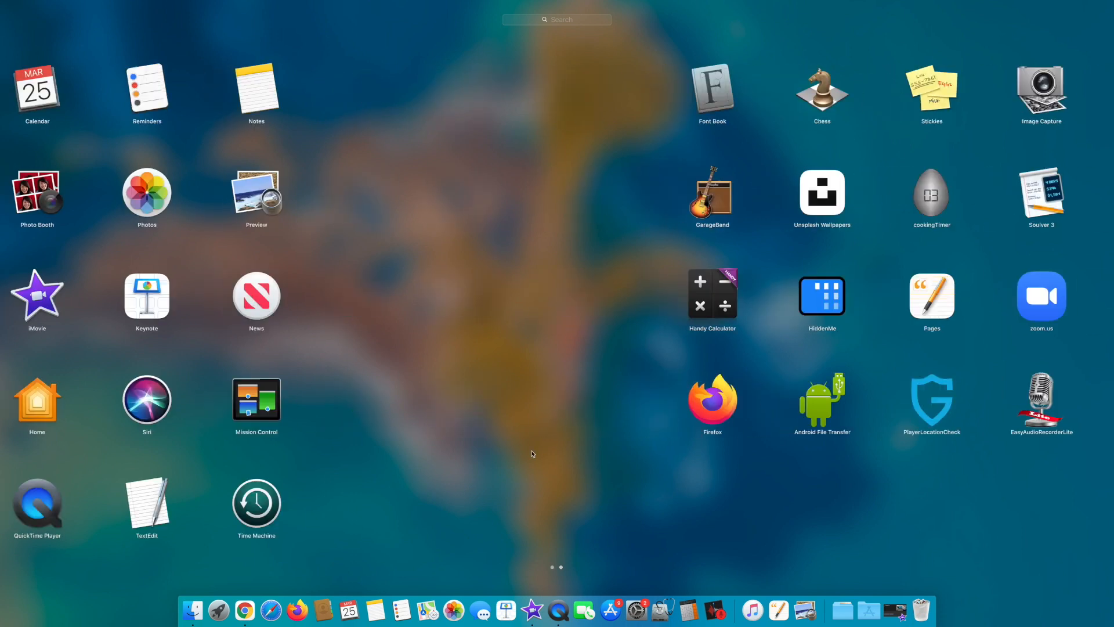
scroll(532, 454, "right", 3)
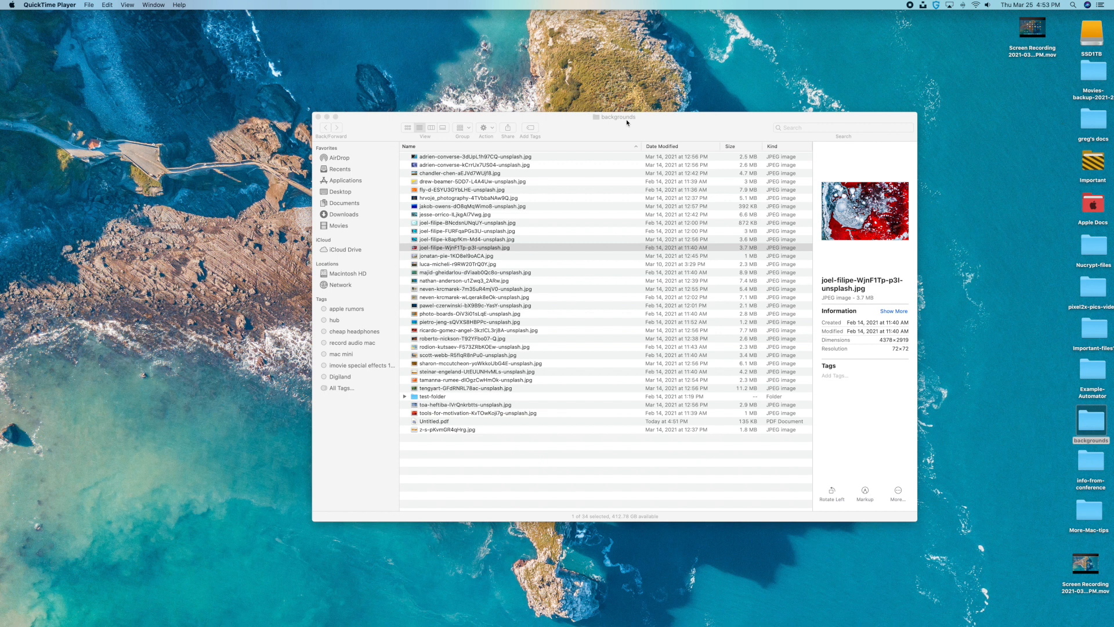
Preview joel-filipe-8NcdsnUNqUY-unsplash.jpg in the Finder backgrounds folder with Quick Look, then dismiss the preview
left_click_drag(625, 120, 592, 121)
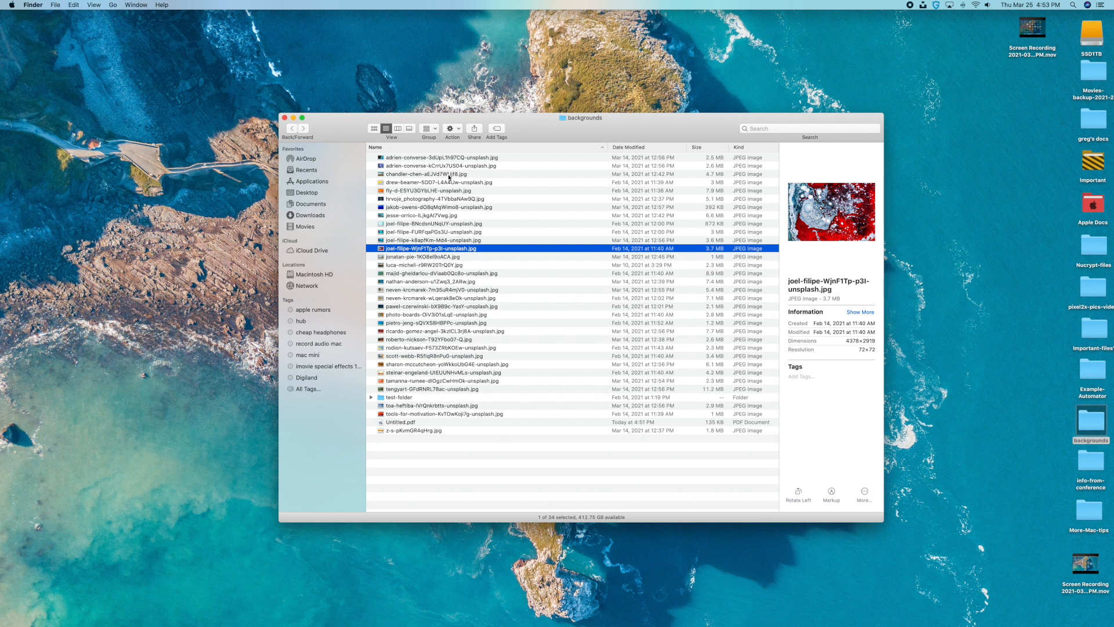
left_click(435, 223)
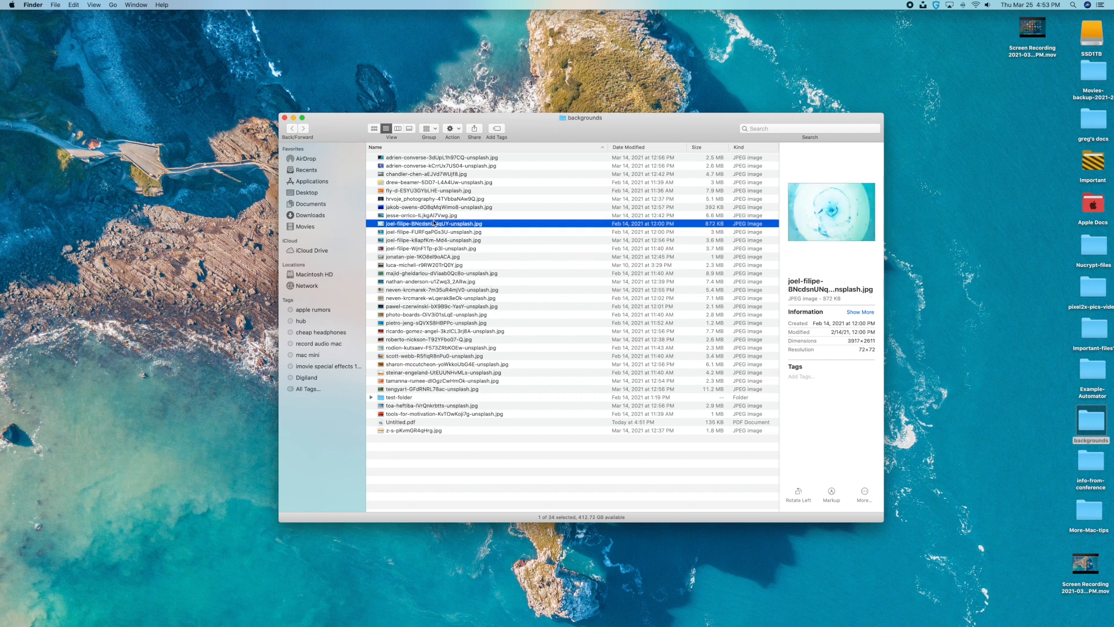
key("space")
key("space")
key("space")
key("space")
Open joel-filipe-8NcdsnUNqUY-unsplash.jpg in Preview and slightly lower its exposure and saturation with Adjust Color
double_click(434, 225)
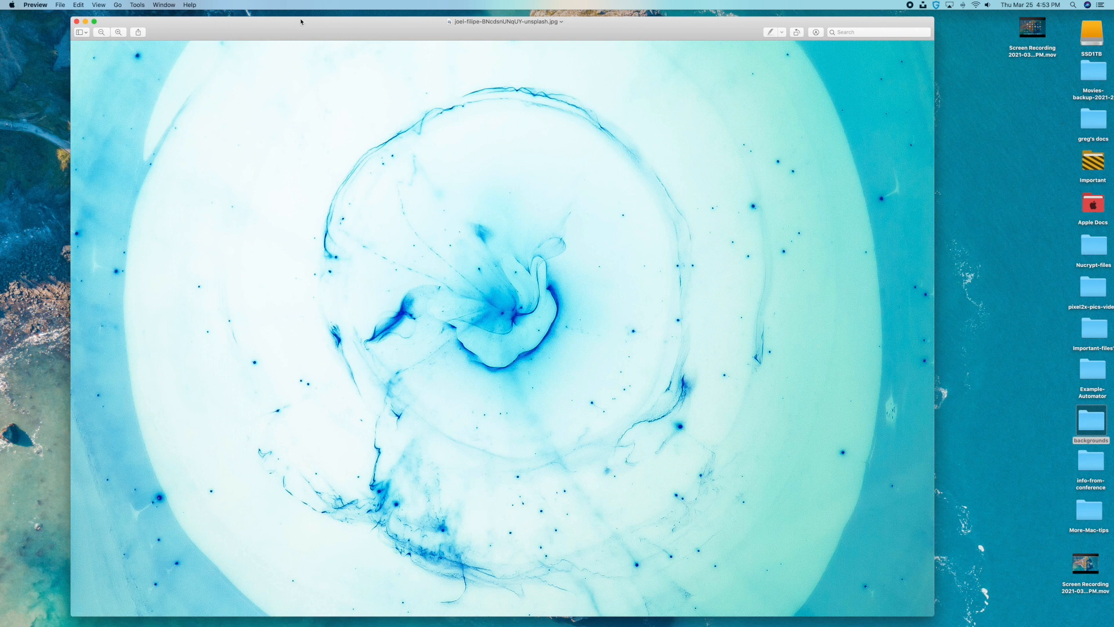
left_click(136, 5)
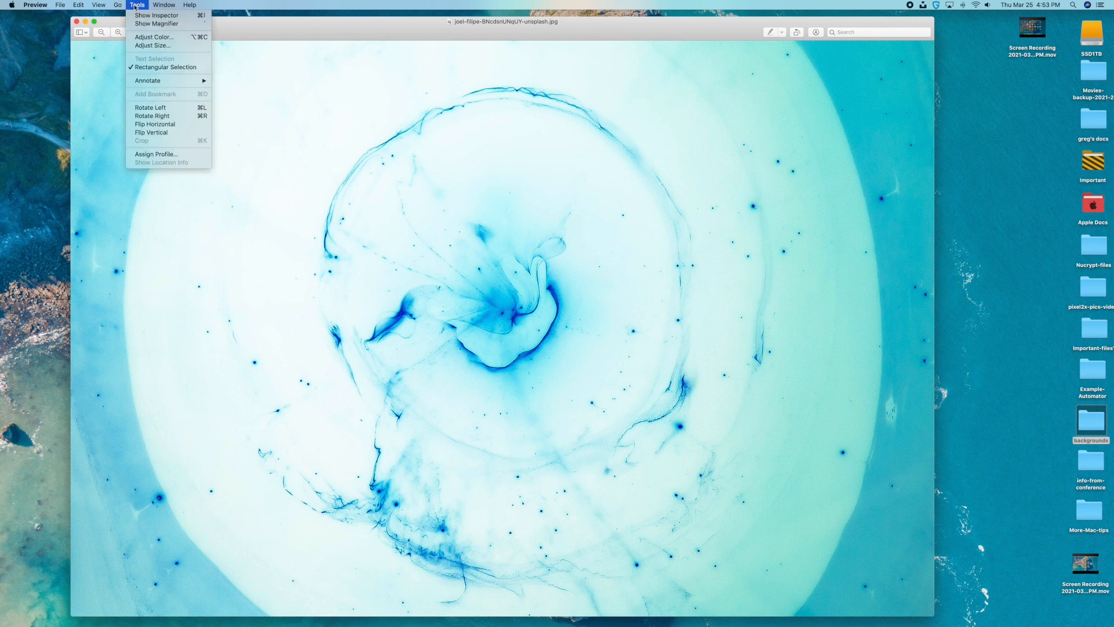
left_click(159, 38)
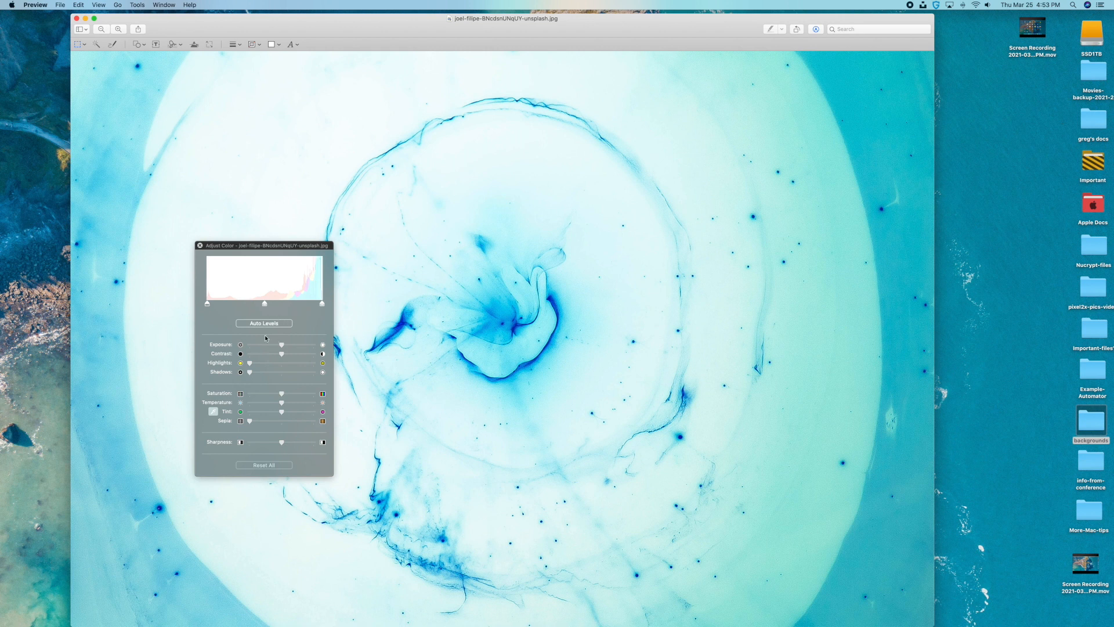
mouse_move(283, 347)
left_mouse_down()
mouse_move(297, 347)
mouse_move(273, 355)
left_mouse_up()
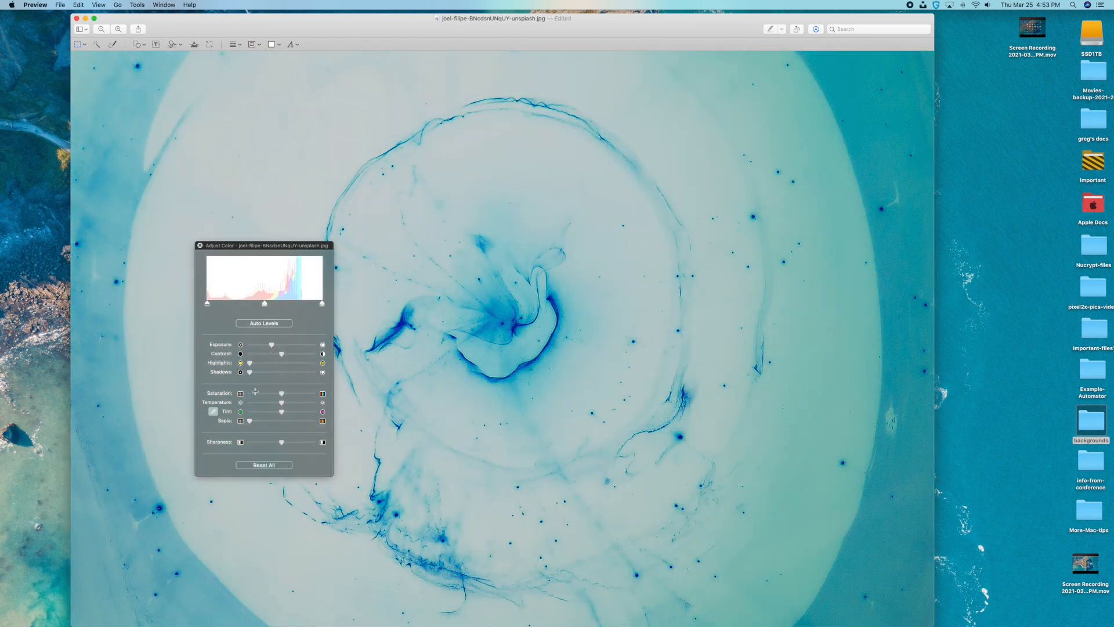
left_click_drag(282, 394, 269, 393)
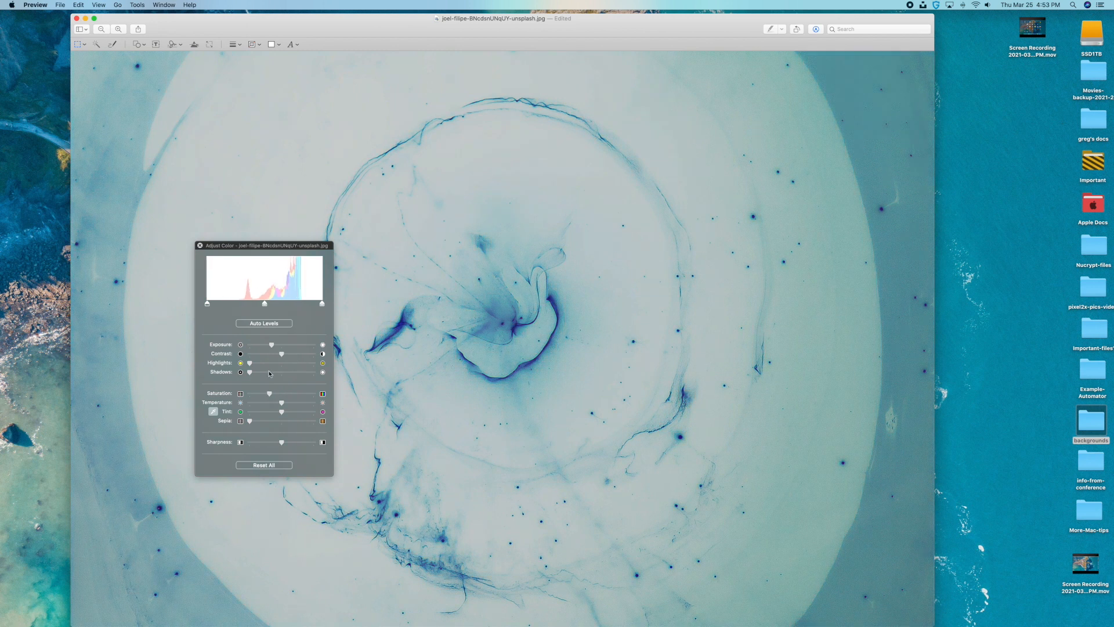
left_click(219, 257)
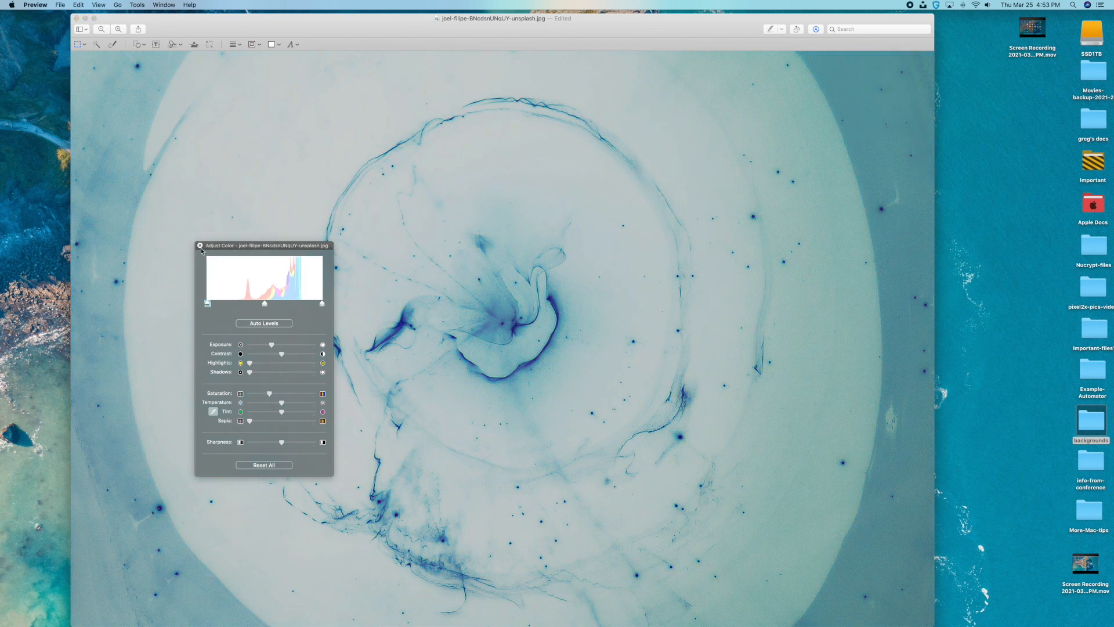
left_click(200, 245)
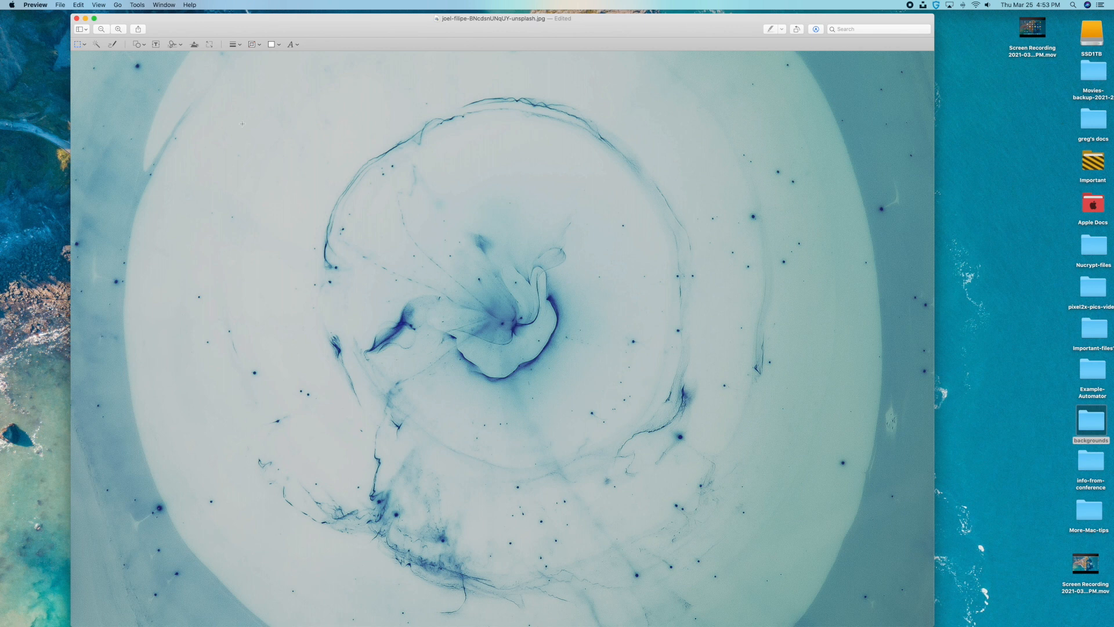
Examine the image's Adjust Size settings and the available dimension units, then cancel
left_click(137, 5)
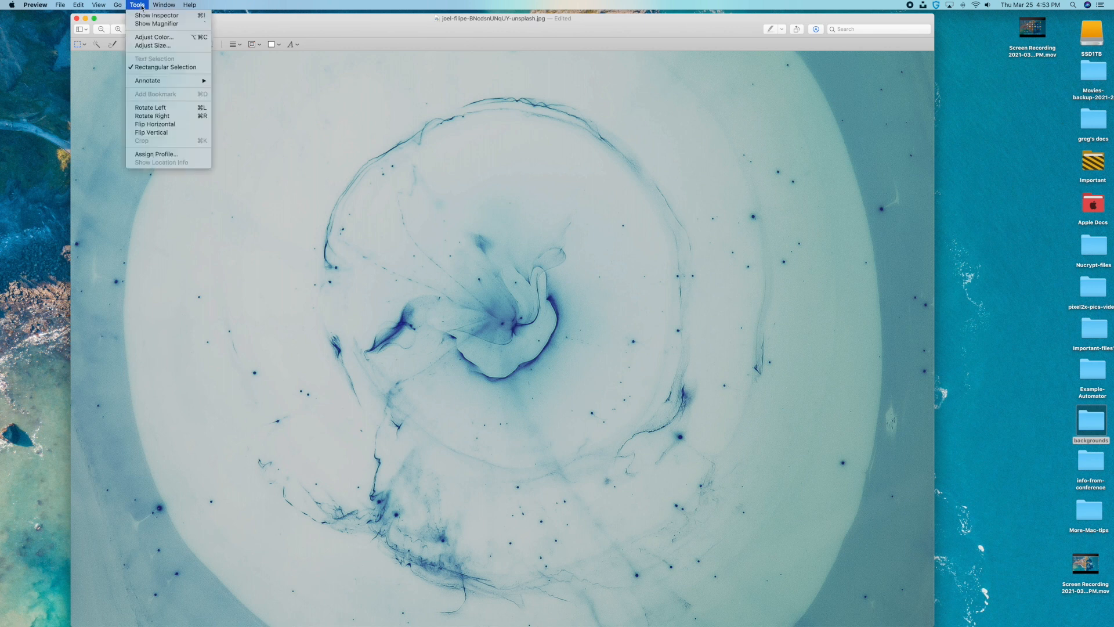
left_click(150, 45)
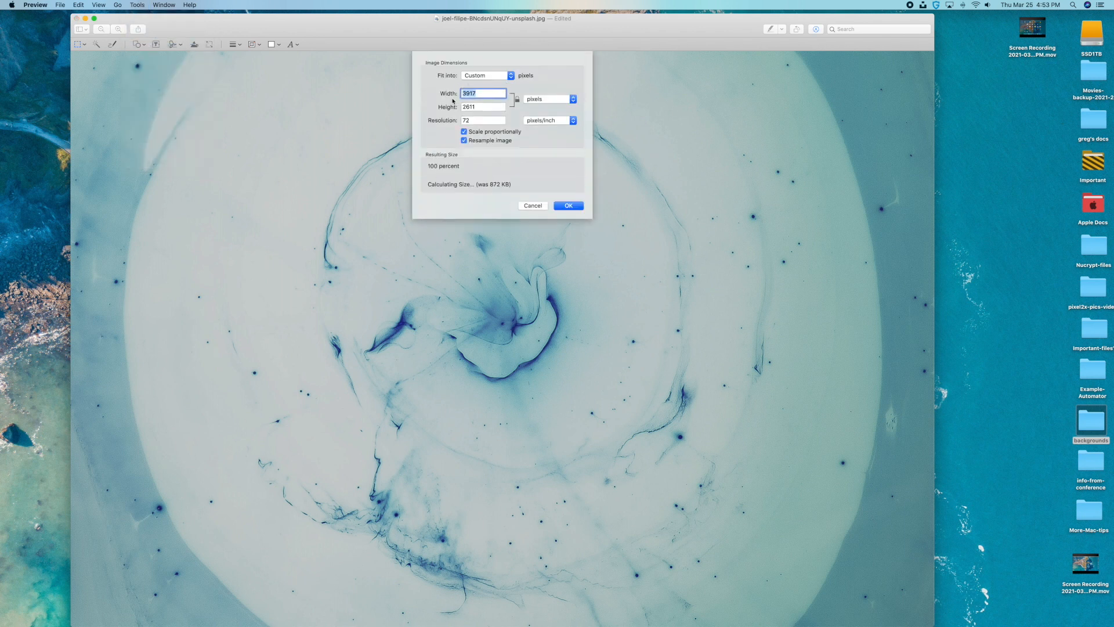
left_click(573, 100)
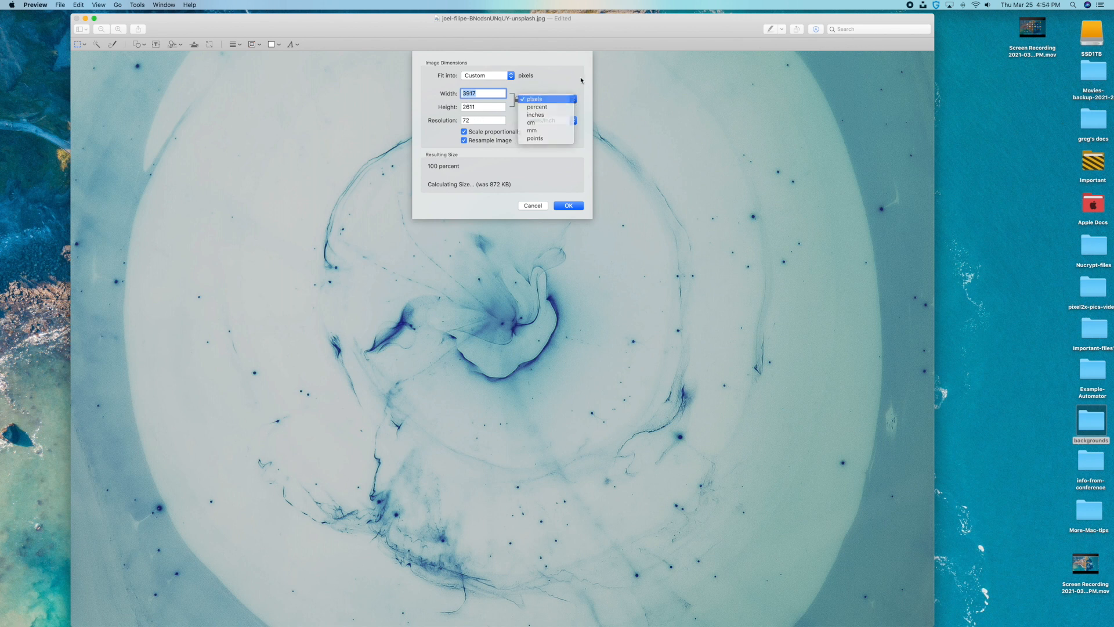
left_click(581, 80)
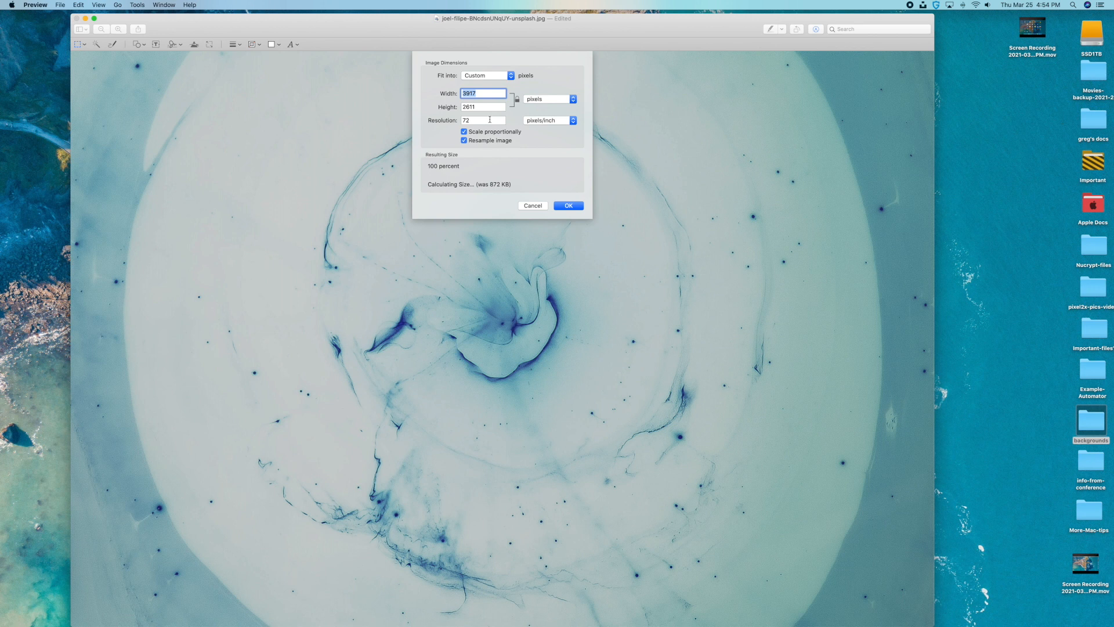
left_click(539, 208)
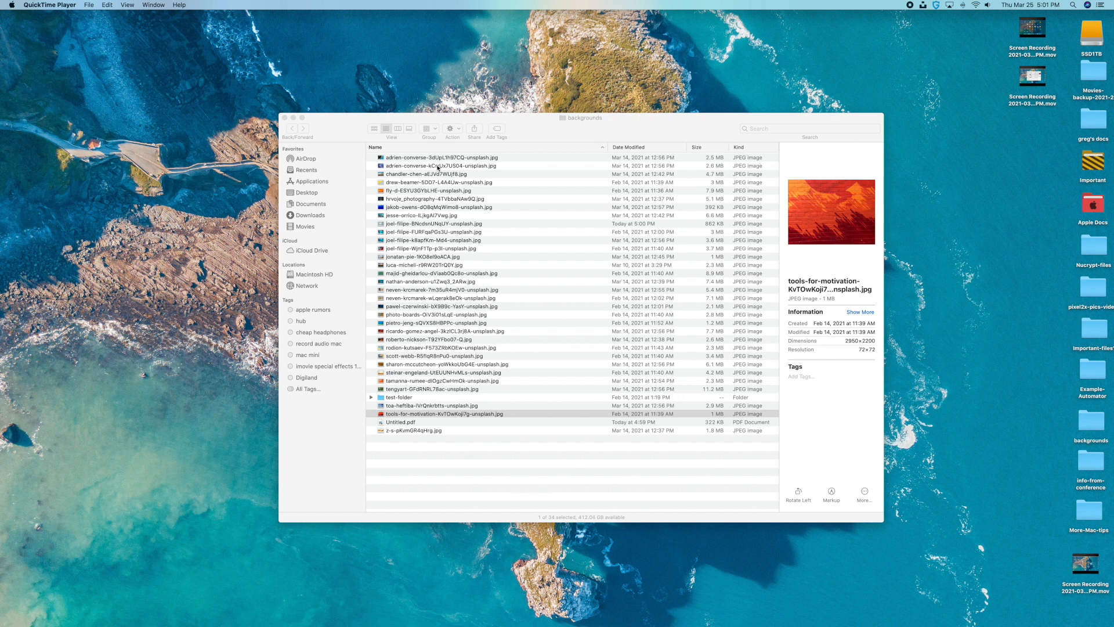
Open tools-for-motivation-KvTOwKoji7g-unsplash.jpg from the backgrounds folder in Preview and show its markup tools
double_click(444, 415)
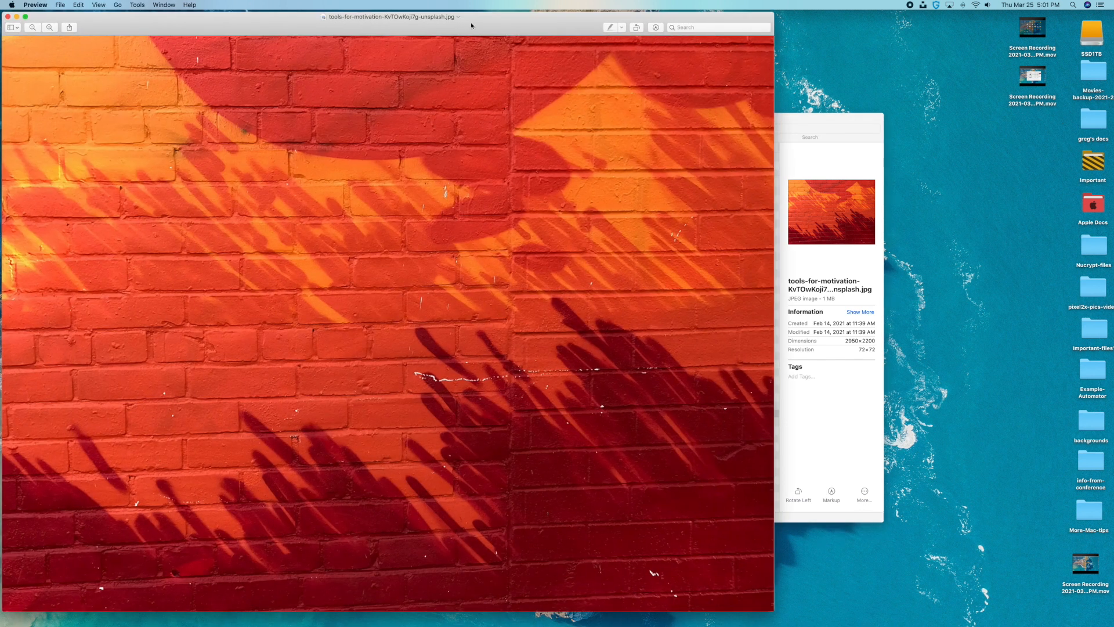
left_click_drag(471, 25, 612, 26)
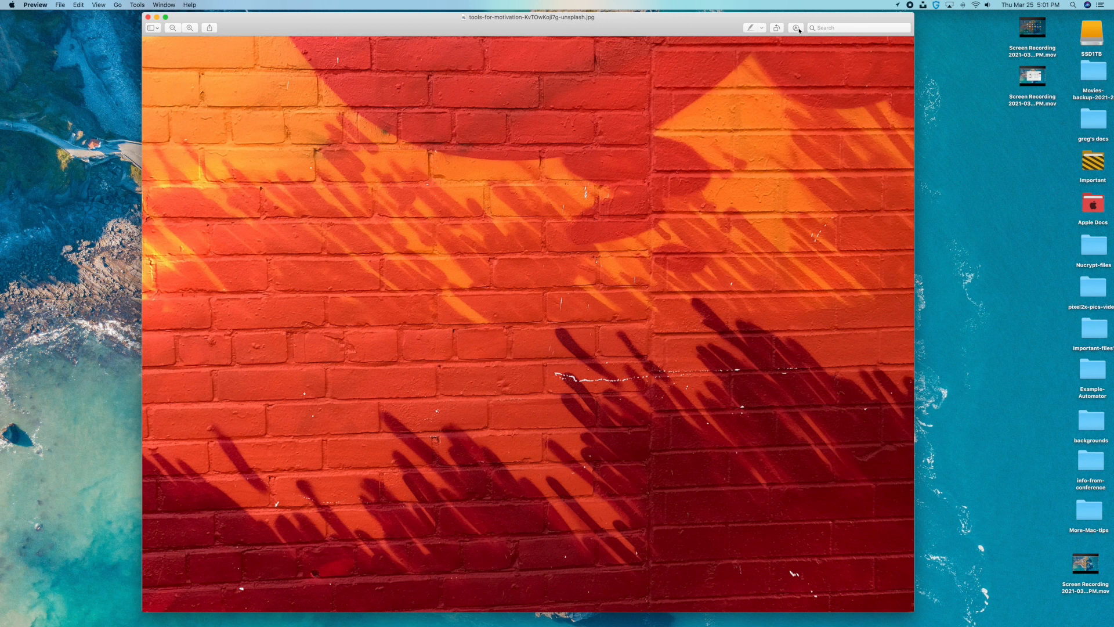
left_click(797, 29)
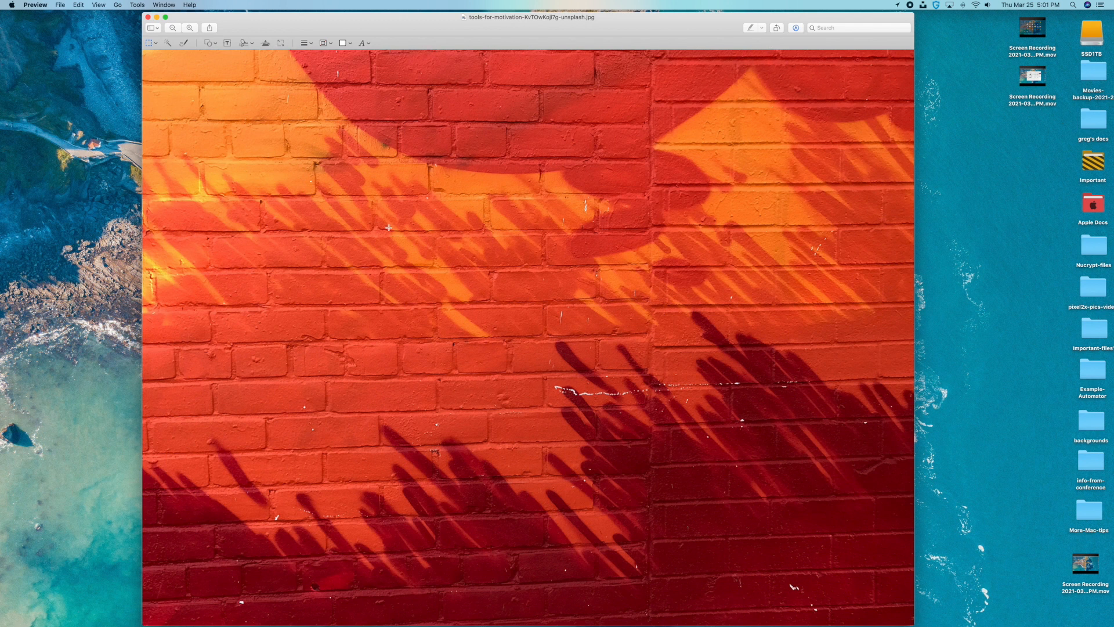
Add a text annotation to the brick wall image and set its font to 37 pt in dark blue
left_click(227, 43)
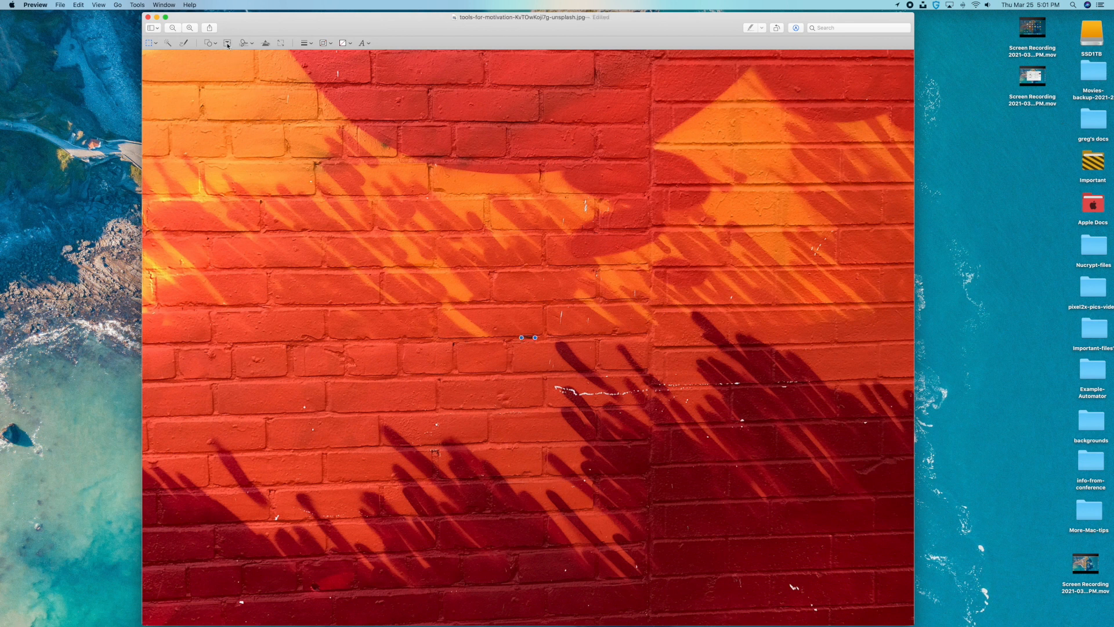
double_click(526, 338)
left_click(367, 43)
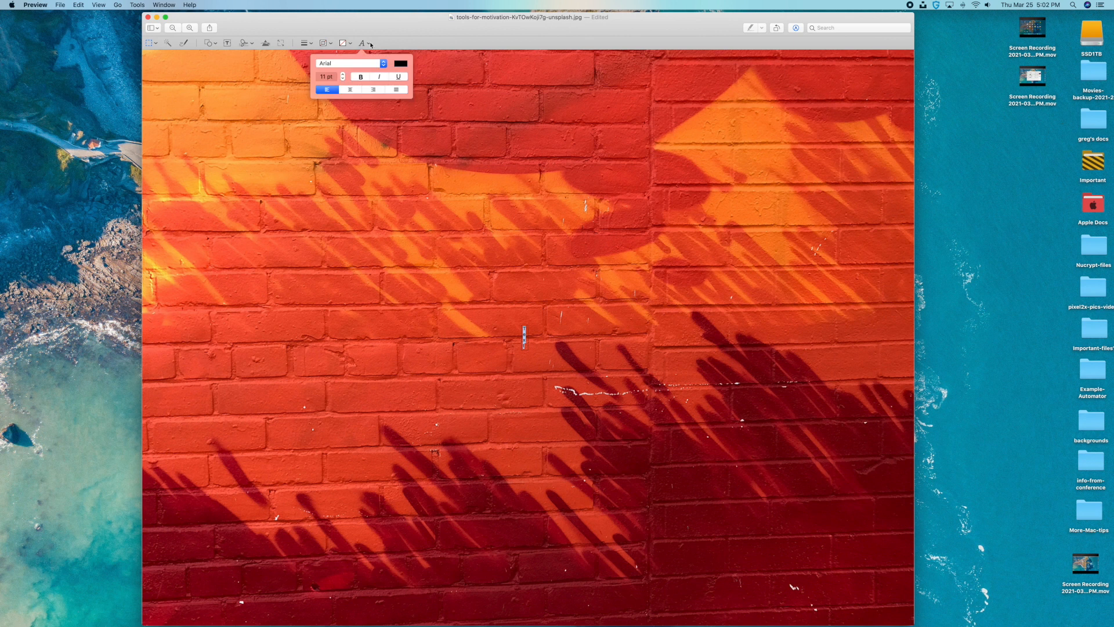
left_click(343, 75)
left_click(343, 75)
left_click(343, 74)
left_click(401, 63)
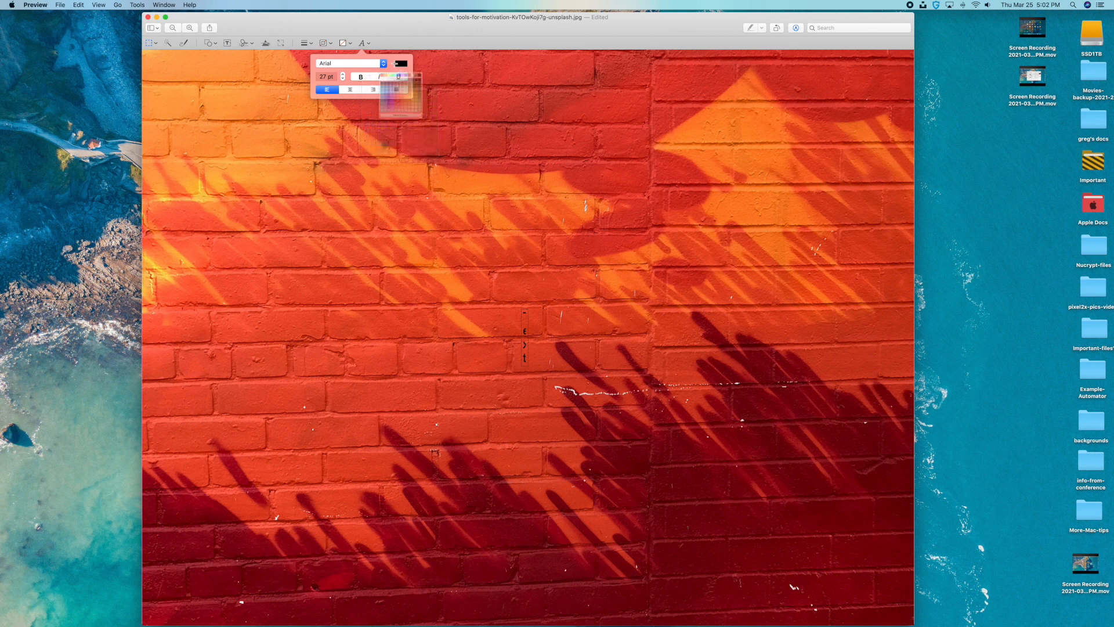
left_click(368, 99)
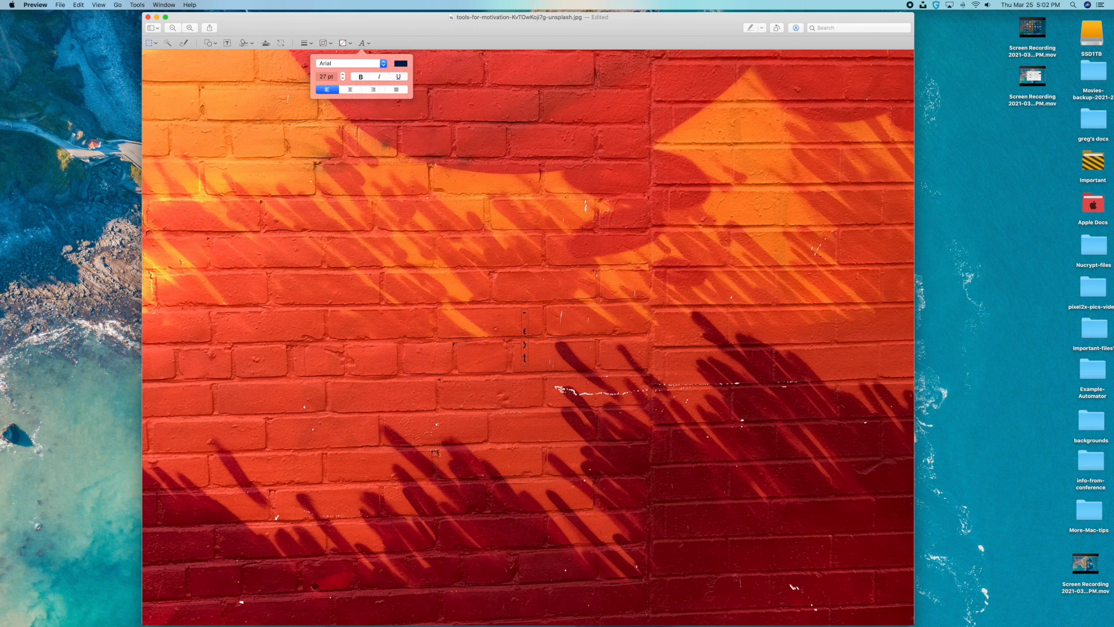
Widen the text box to fit its text on one line and move it to the upper part of the image
left_click_drag(524, 324, 653, 338)
left_click(534, 349)
left_click_drag(535, 338, 463, 178)
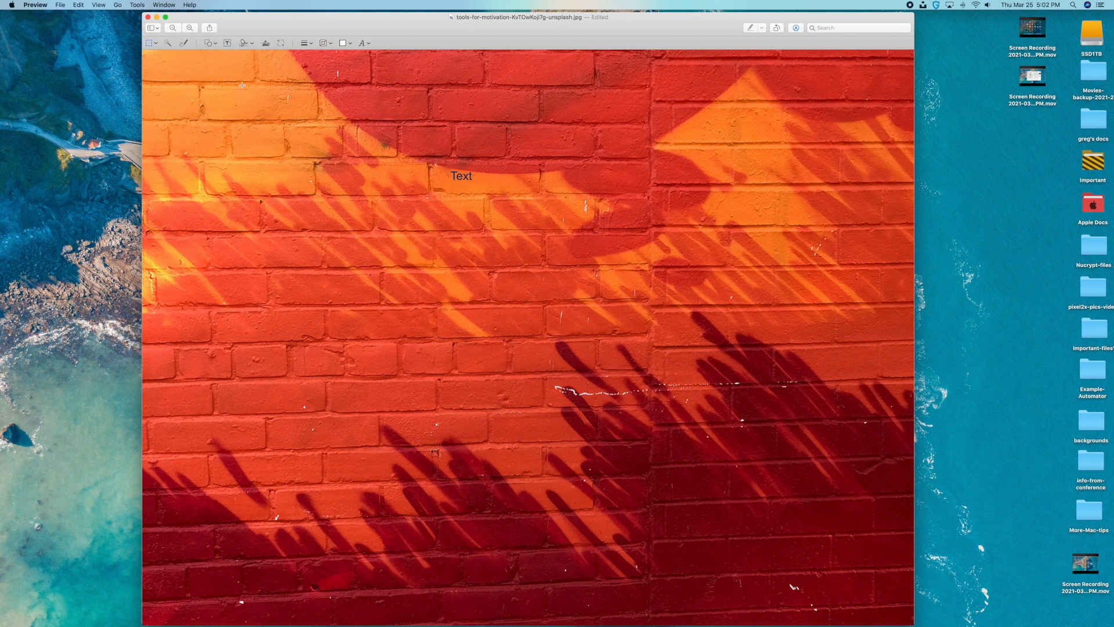
Add a star shape, enlarge it to about twice its size, and place it in the image's upper-left area
left_click(216, 45)
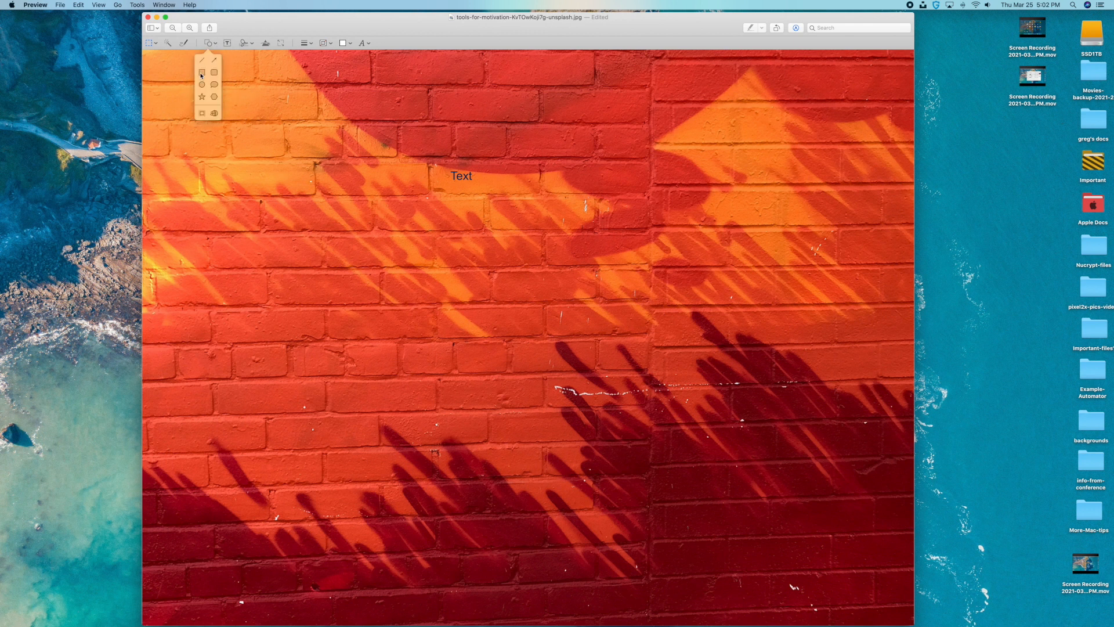
left_click(202, 96)
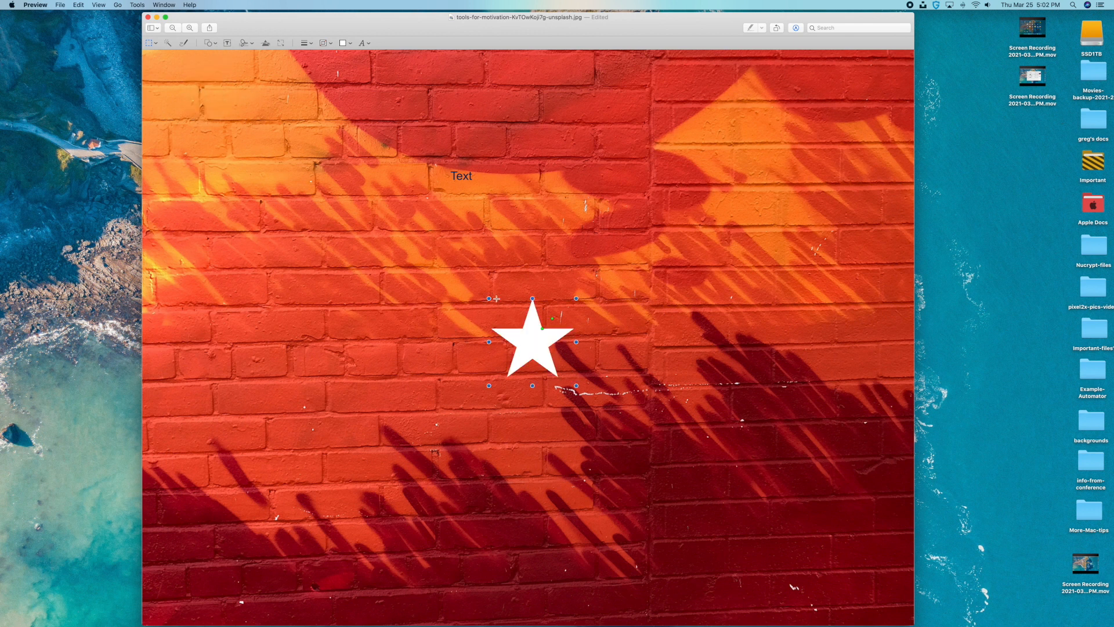
left_click_drag(490, 299, 391, 200)
left_click_drag(468, 279, 308, 154)
left_click(516, 112)
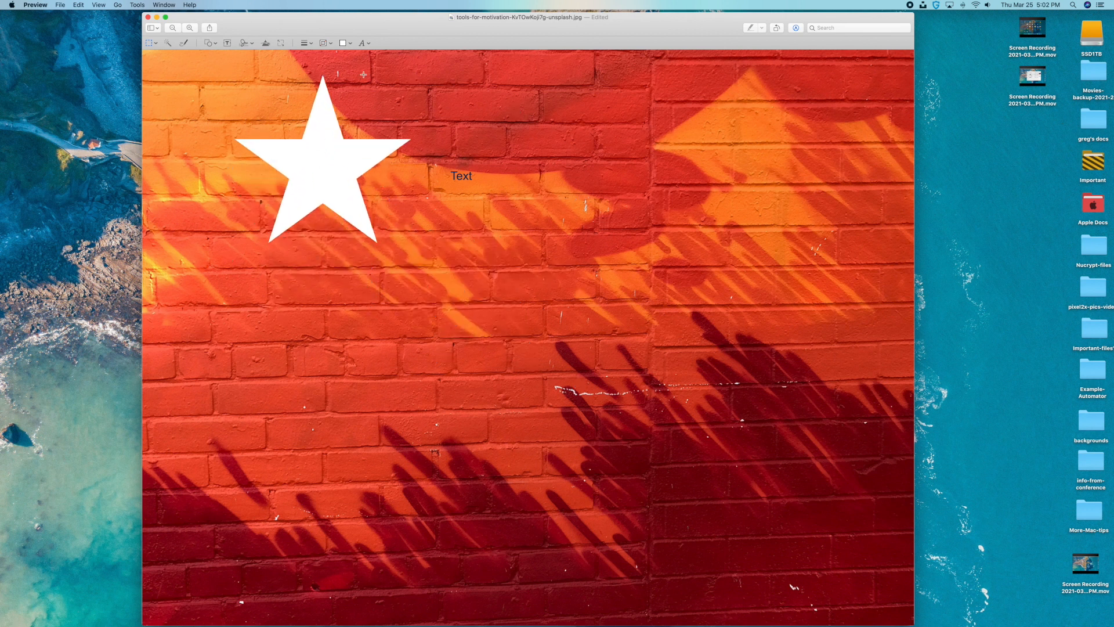
View the image's Adjust Color settings, close them, and toggle the markup tools off and on
left_click(267, 46)
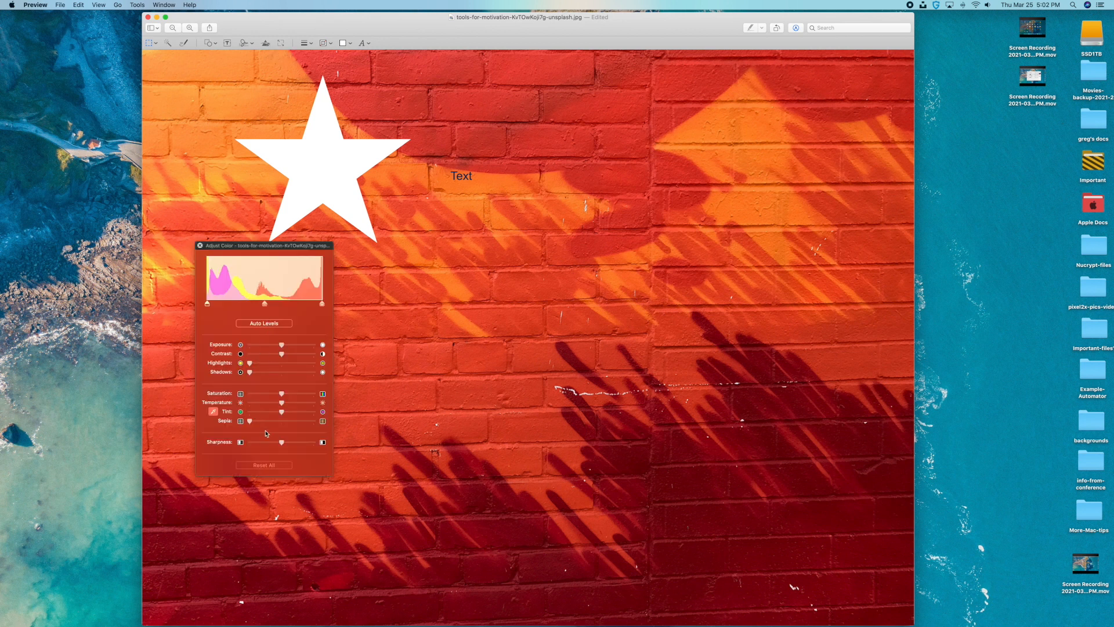
left_click(199, 246)
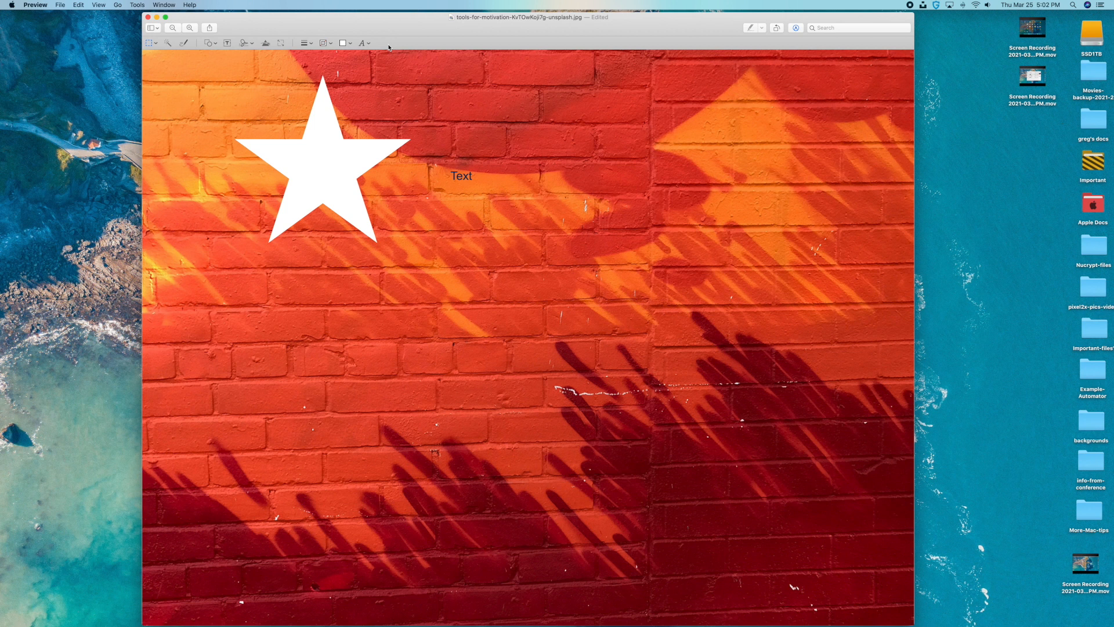
left_click(798, 30)
left_click(798, 30)
left_click(798, 30)
left_click(798, 30)
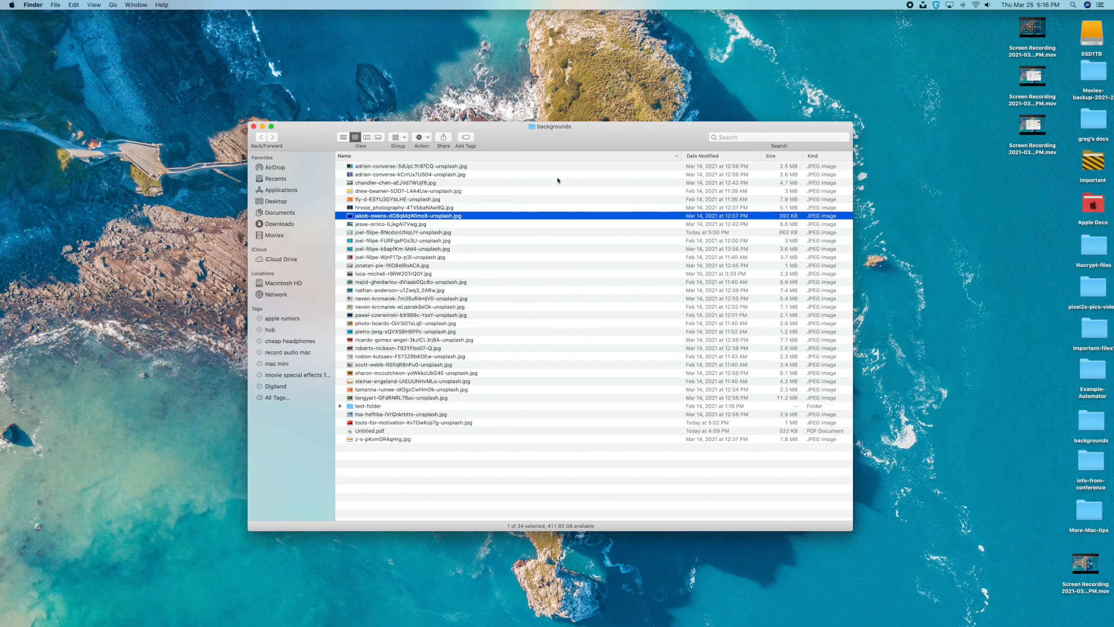
In Finder, preview joel-filipe-8NcdsnUNqUY-unsplash.jpg and joel-filipe-FURFqaPGs3U-unsplash.jpg with Quick Look, closing each preview
left_click_drag(573, 144, 557, 146)
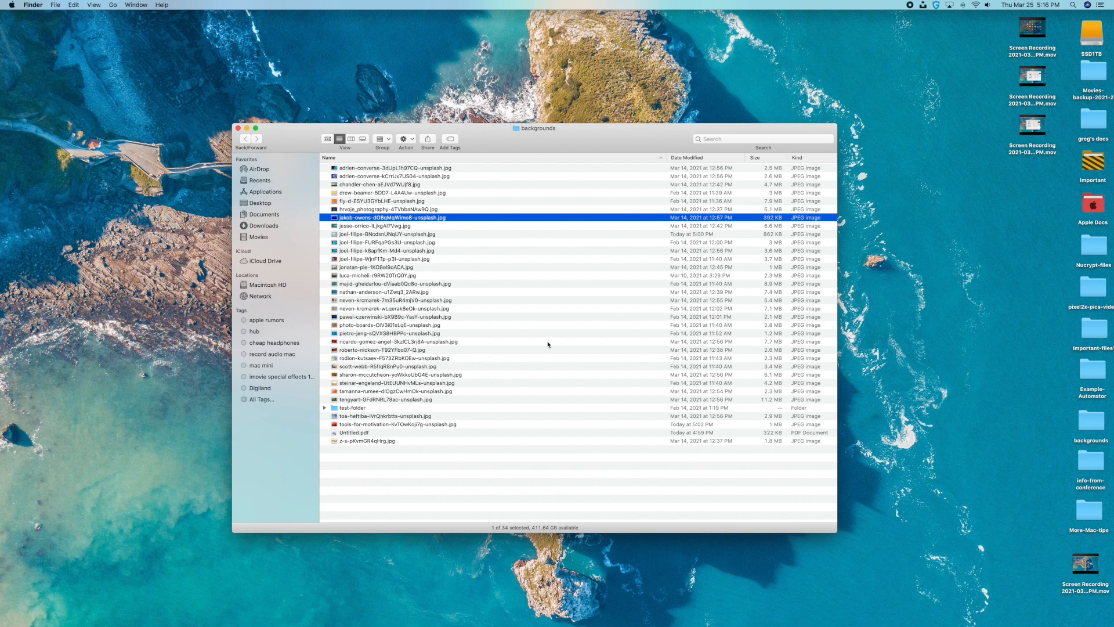
left_click(399, 235)
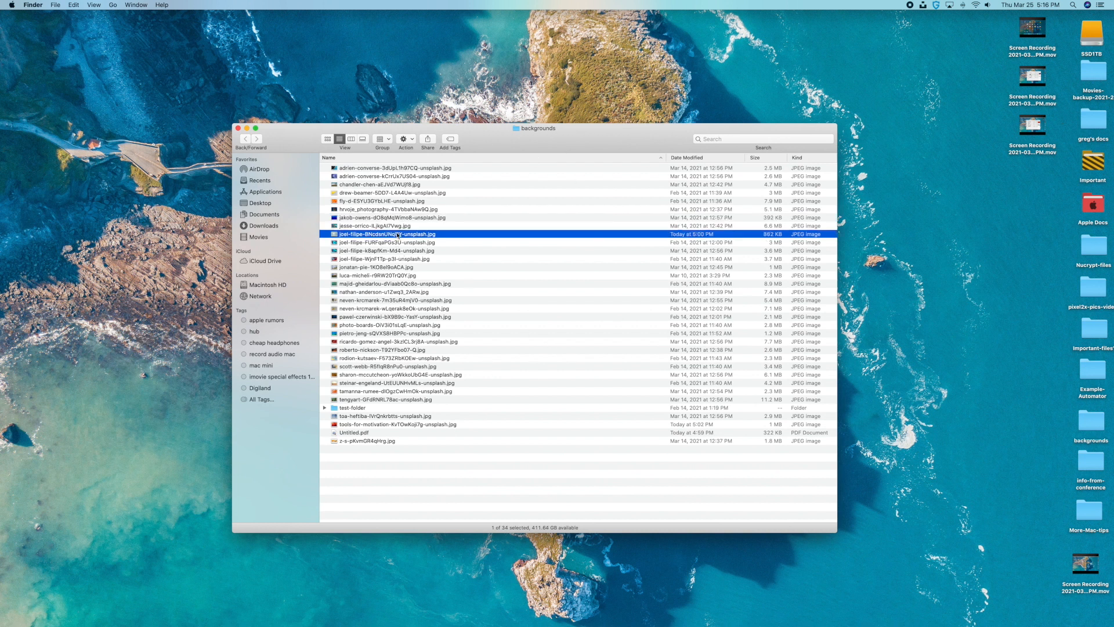
key("space")
key("space")
left_click(395, 244)
key("space")
key("space")
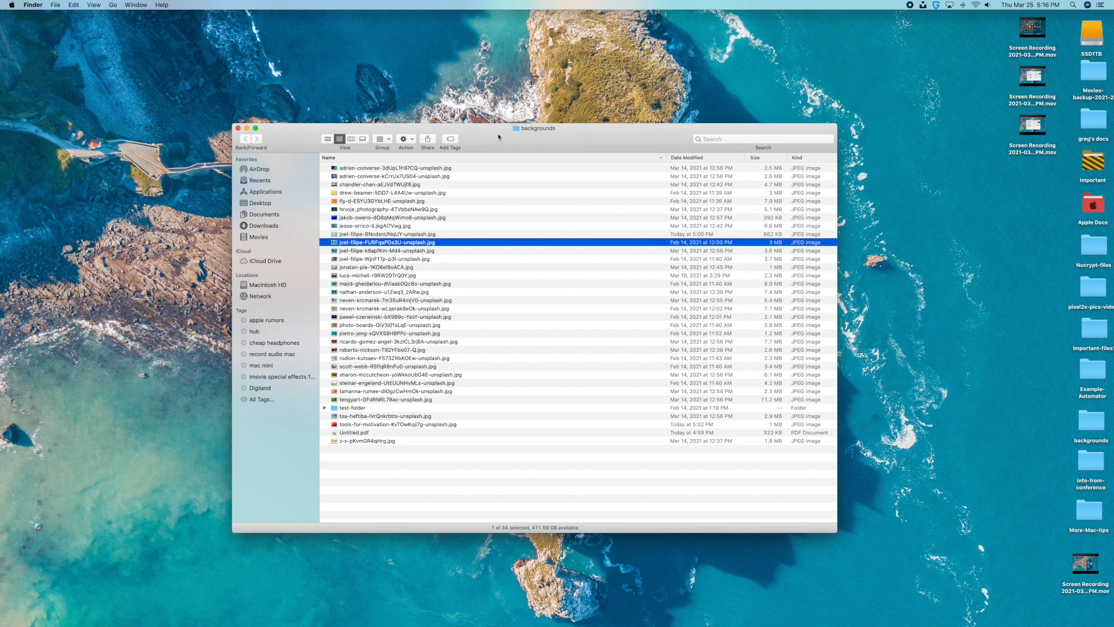
Show the preview pane in the backgrounds folder and preview several JPEG images and Untitled.pdf in it
left_click(97, 8)
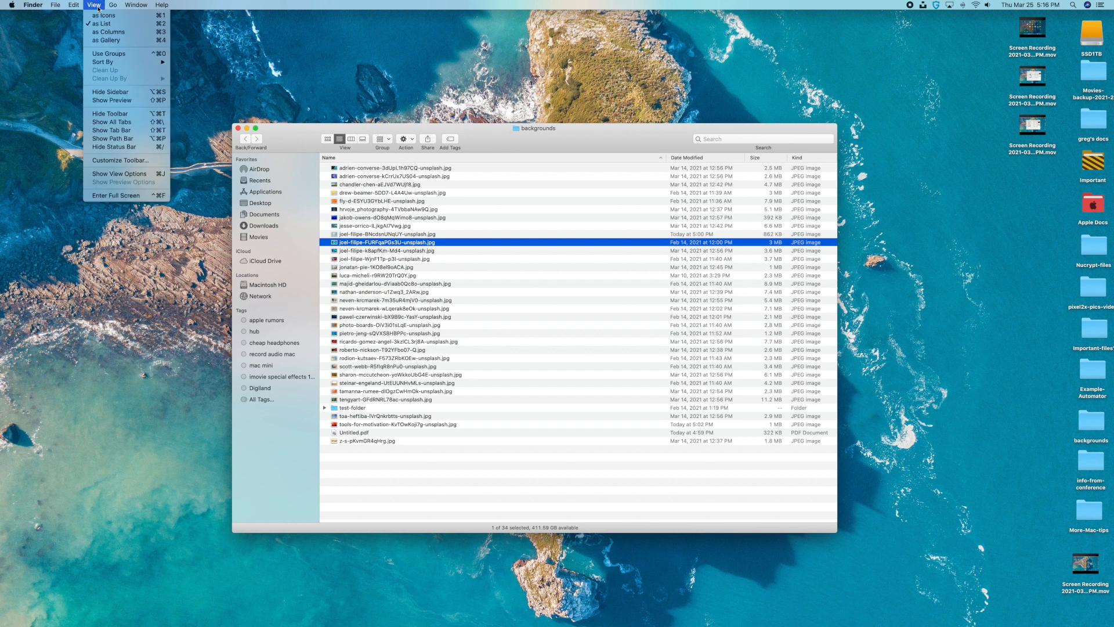
left_click(125, 104)
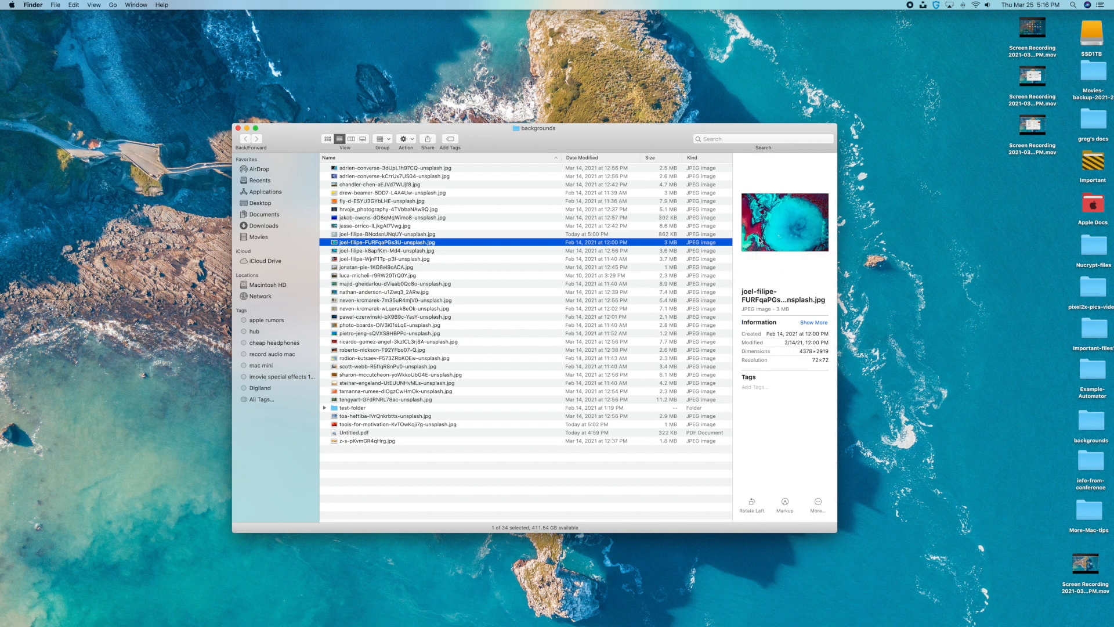
left_click(377, 300)
left_click(380, 350)
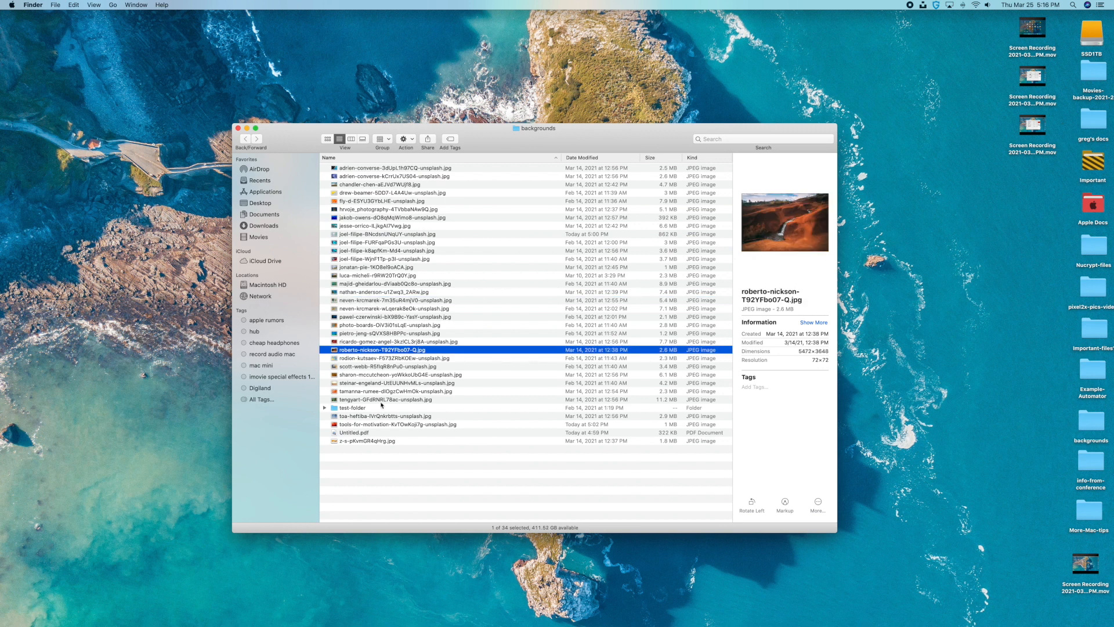
left_click(386, 383)
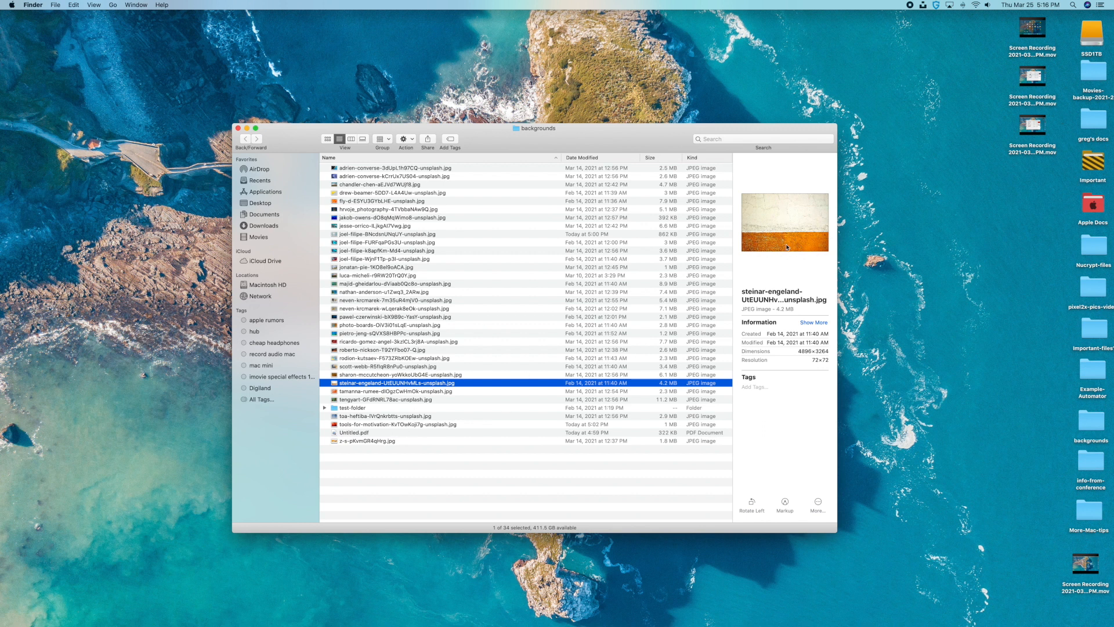
left_click(365, 434)
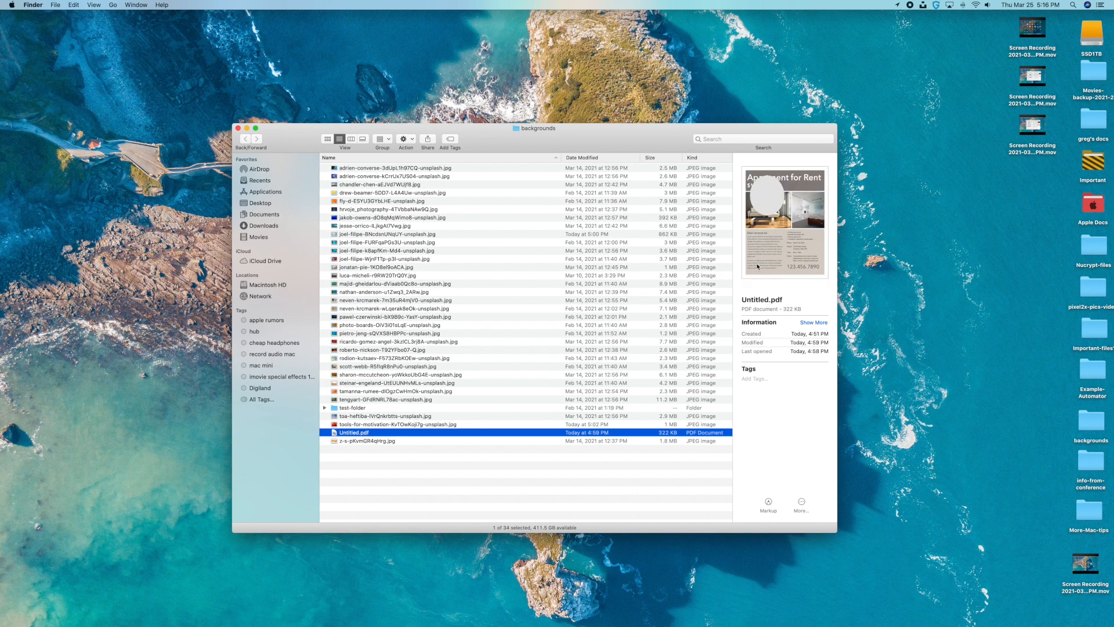
Widen the preview pane to about twice its width and preview two more JPEG images, ending on Untitled.pdf
left_click_drag(733, 289, 586, 287)
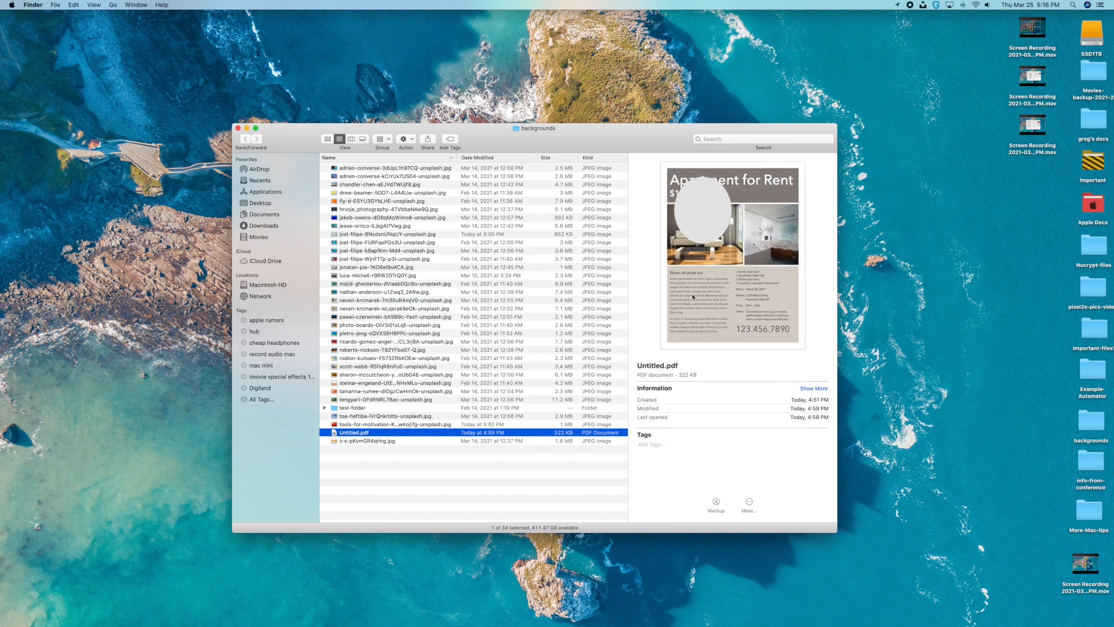
left_click(423, 343)
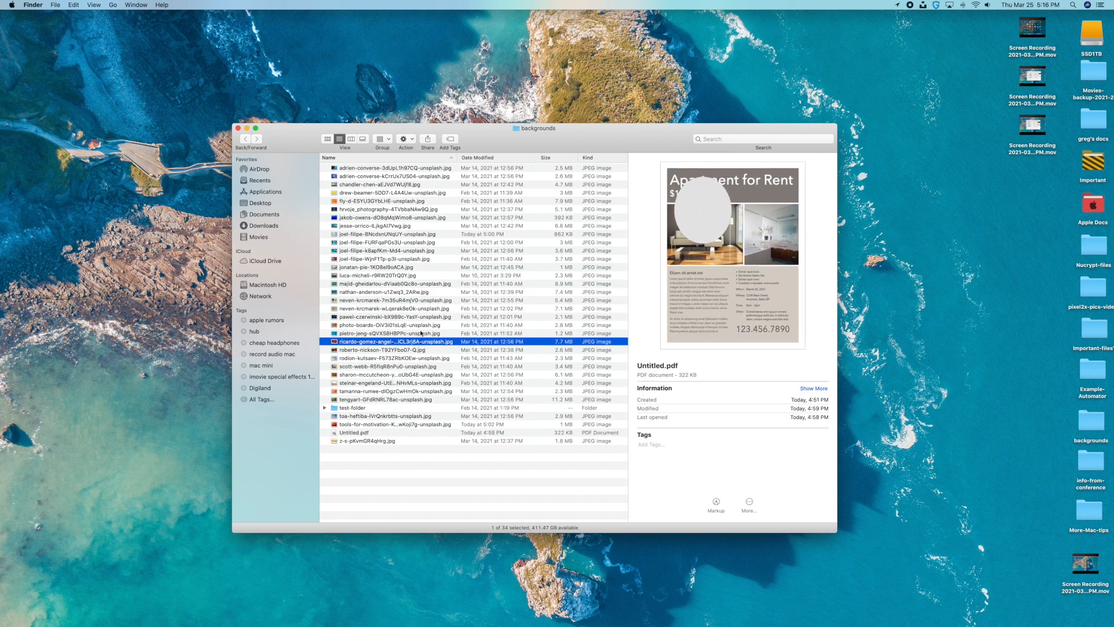
left_click(411, 317)
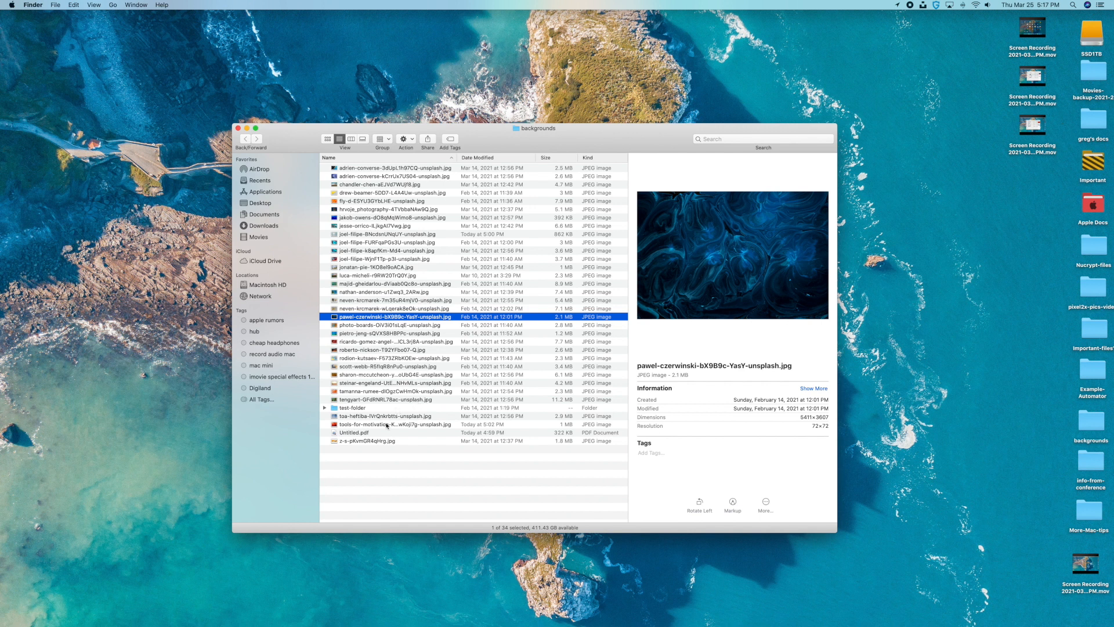
left_click(364, 433)
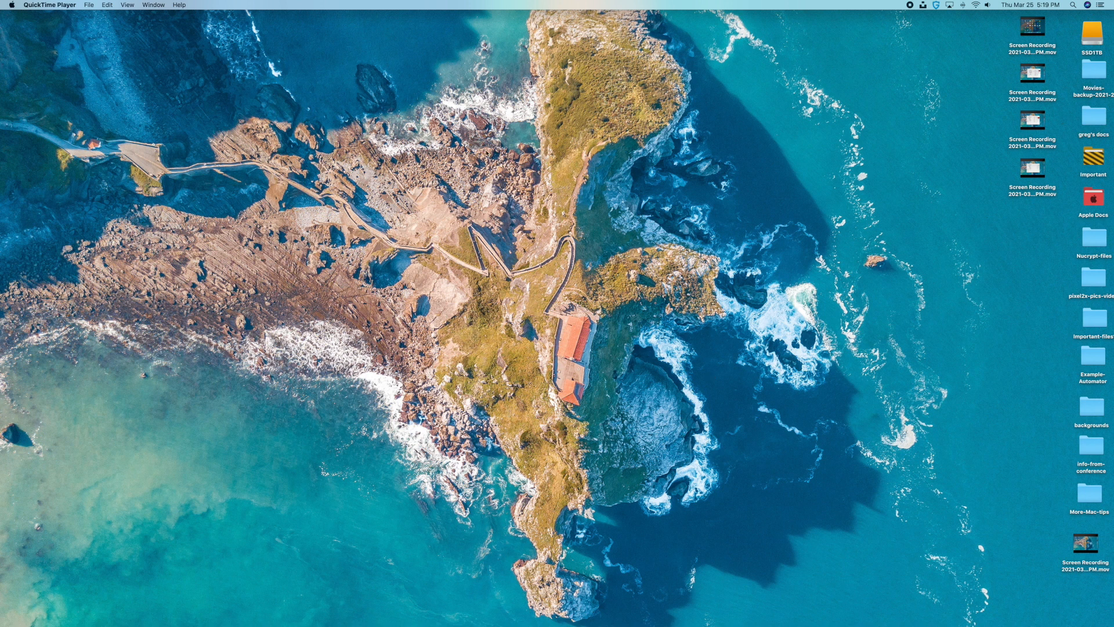
Open the desktop's view options, set the icon size to 64×64, and slightly reduce the grid spacing
left_click(459, 166)
right_click(633, 211)
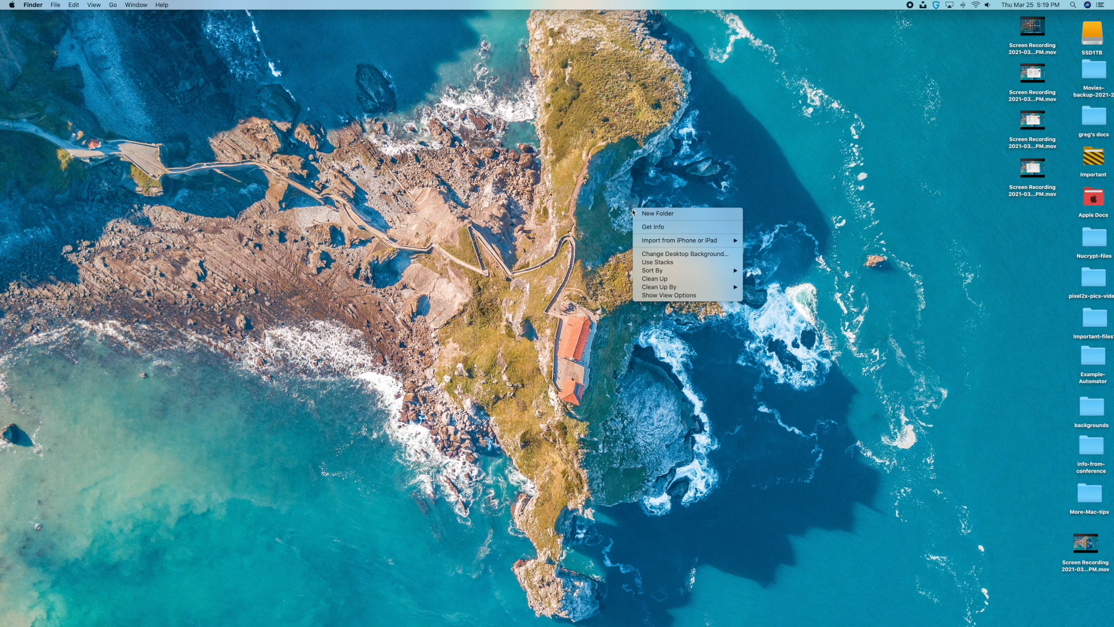
left_click(677, 296)
left_click_drag(261, 127, 577, 118)
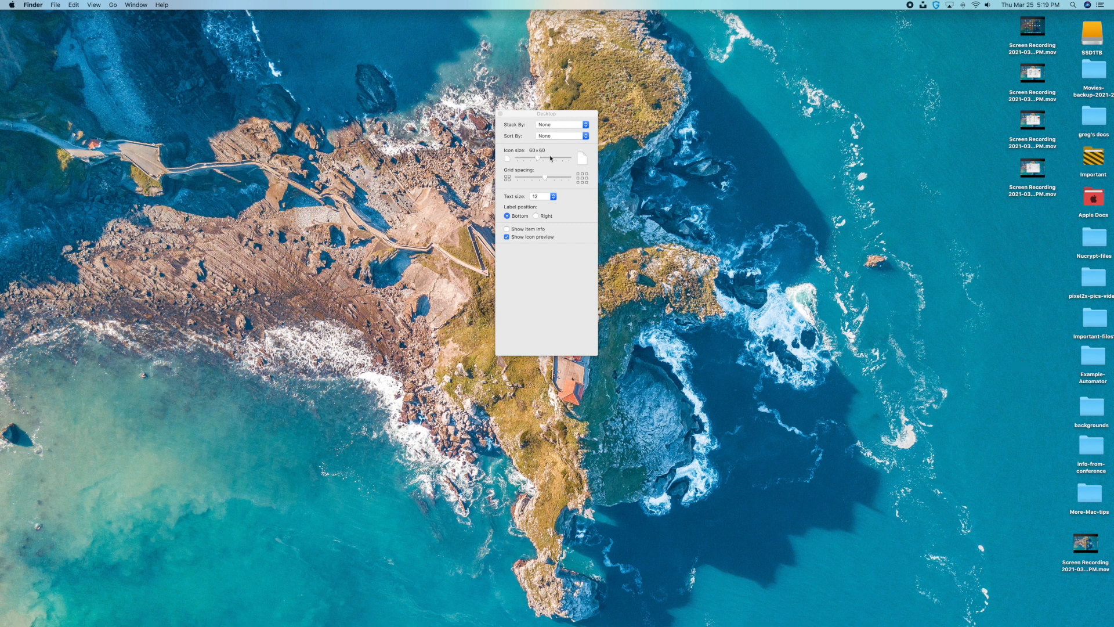
mouse_move(541, 161)
left_mouse_down()
mouse_move(552, 162)
mouse_move(542, 161)
left_mouse_up()
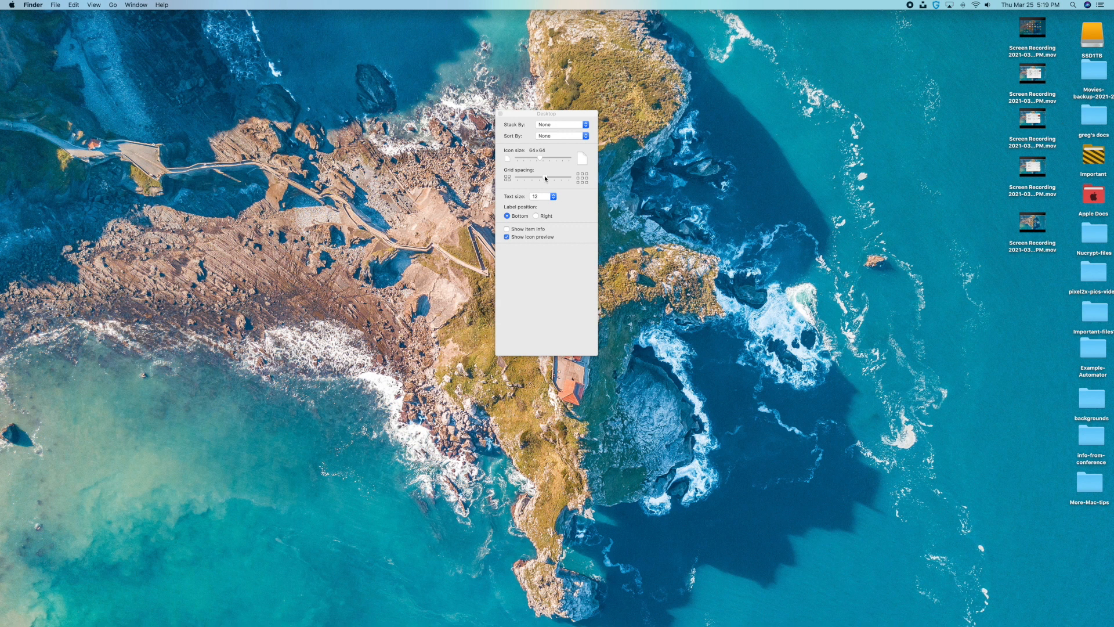
left_click_drag(546, 178, 544, 180)
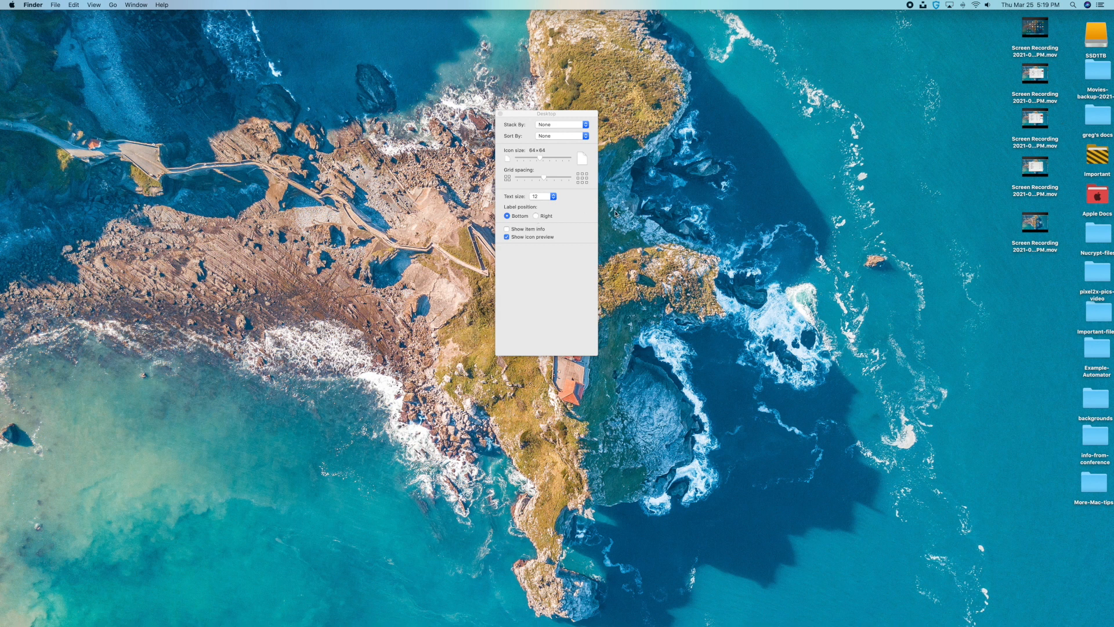
Try the Right label position and the item info display on the desktop icons, restoring the Bottom labels and hiding item info again
left_click(537, 215)
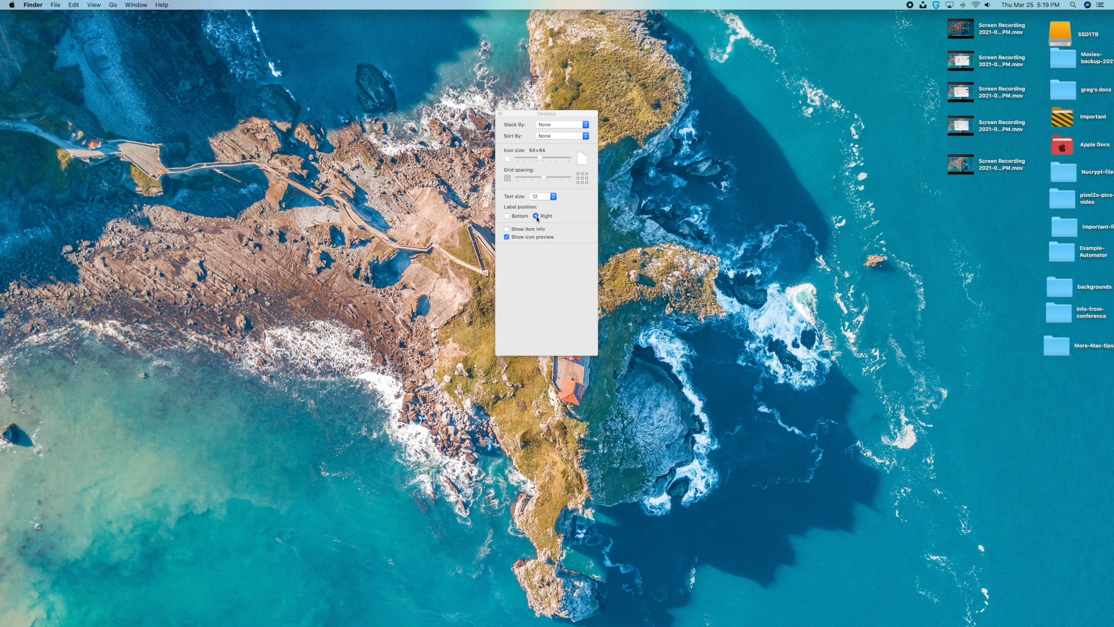
left_click(508, 217)
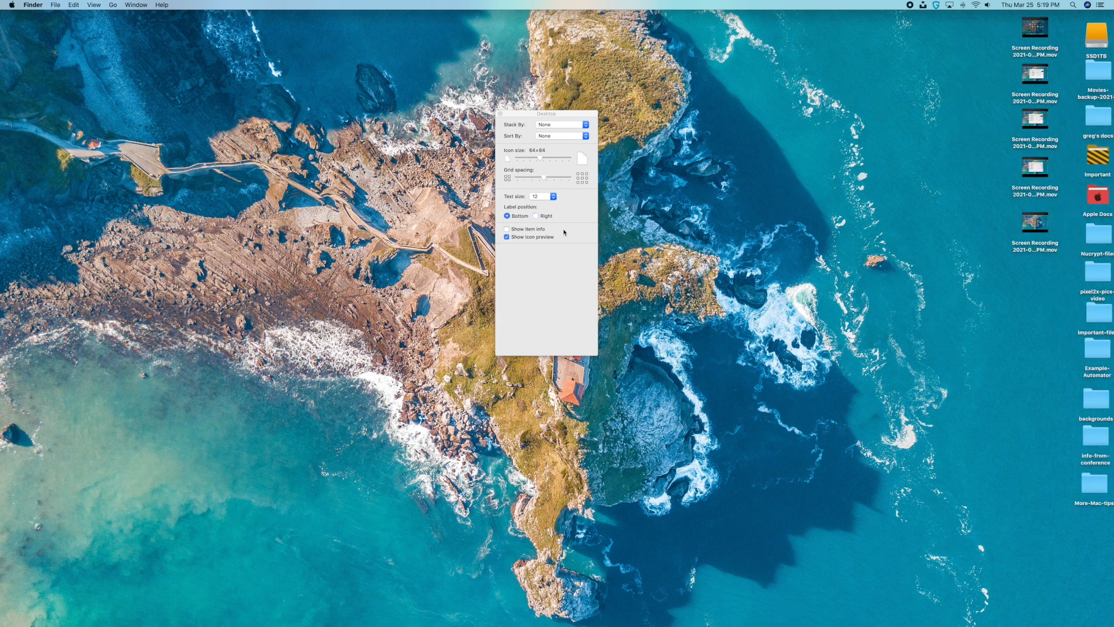
left_click(507, 230)
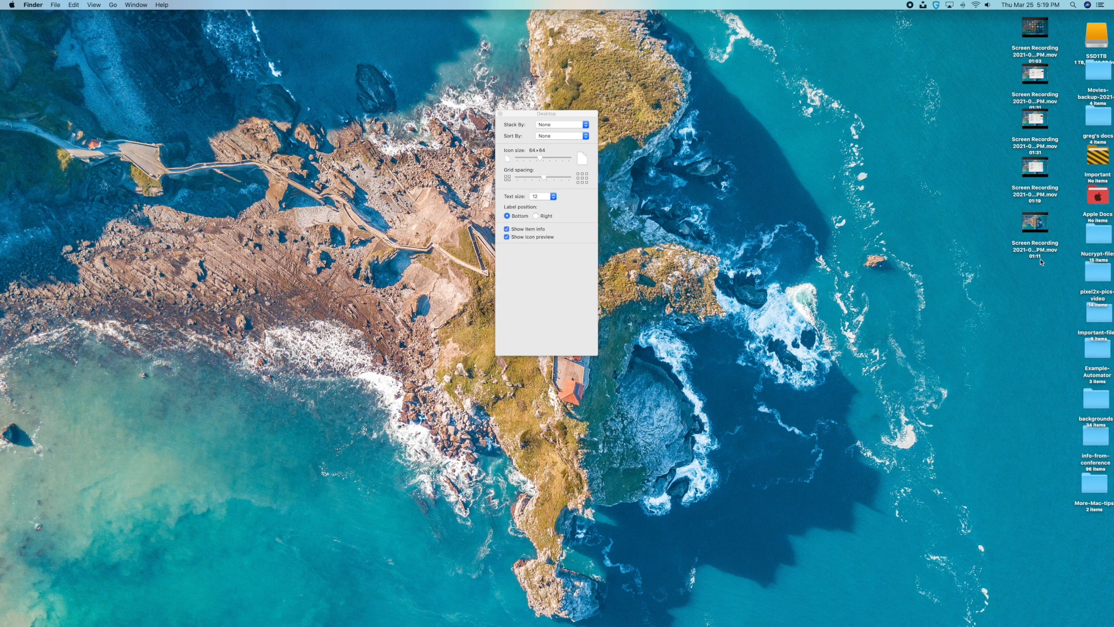
left_click(507, 230)
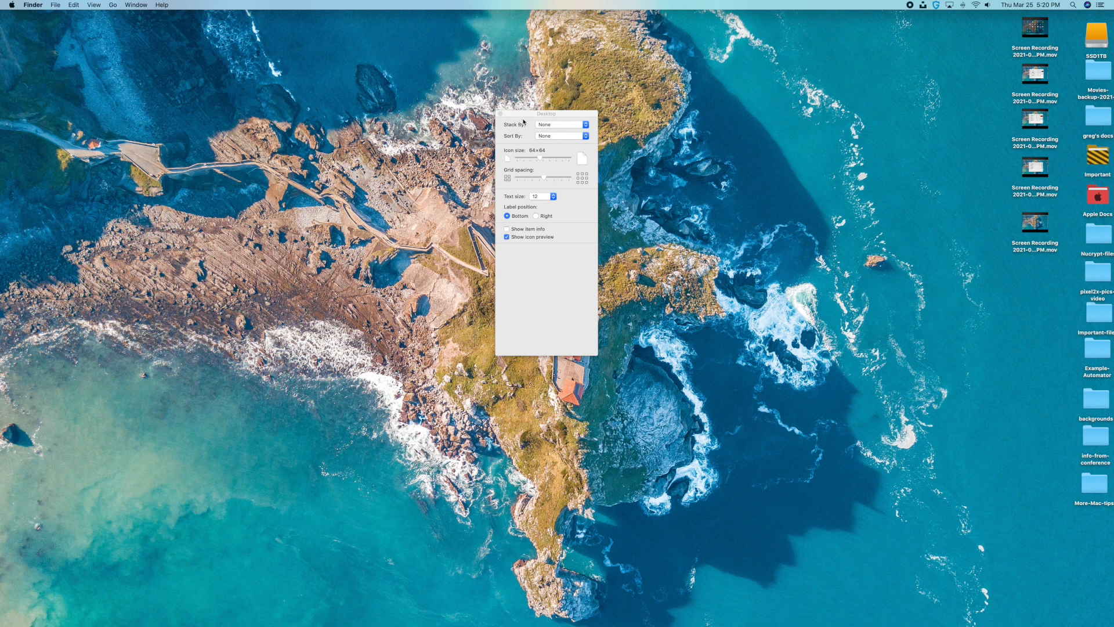
Check the Stack By choices in the desktop's view options and close the options window
left_click(551, 126)
left_click(663, 126)
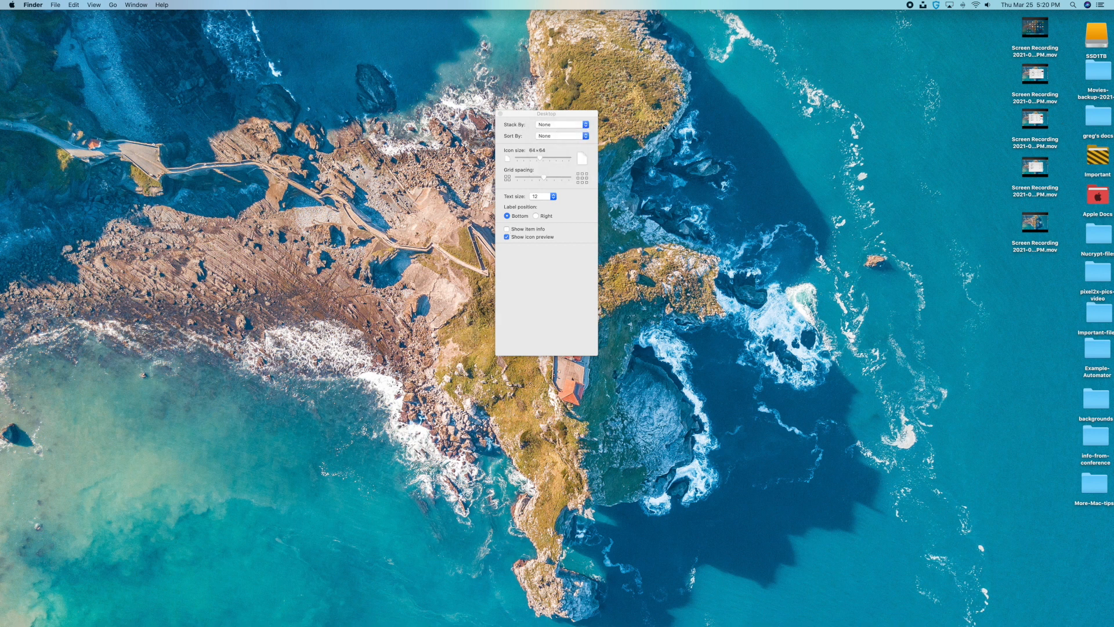
left_click(500, 115)
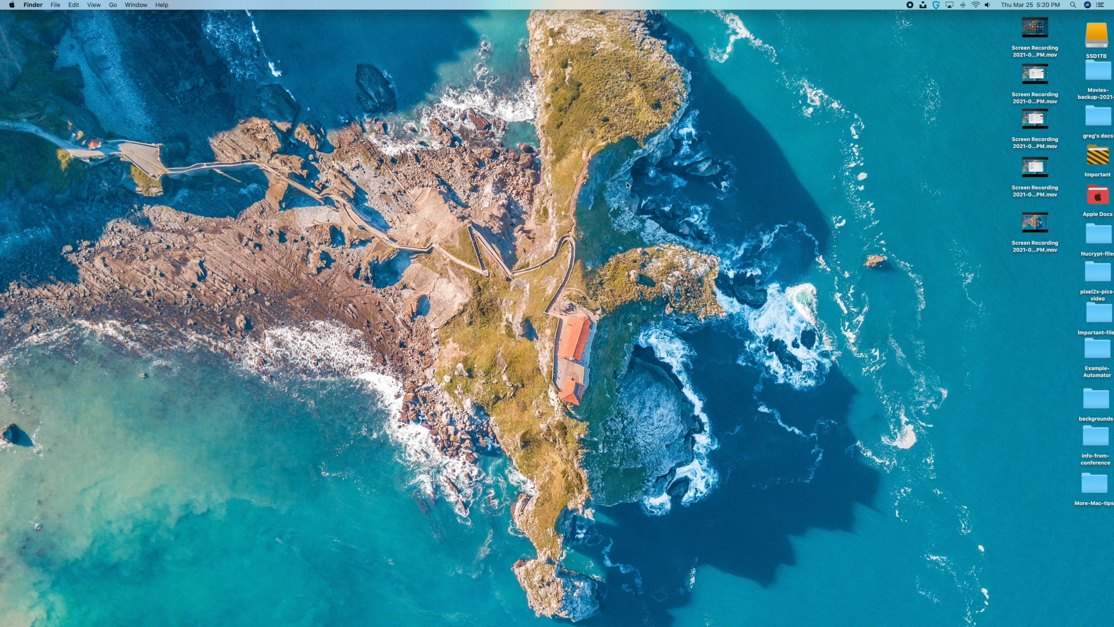